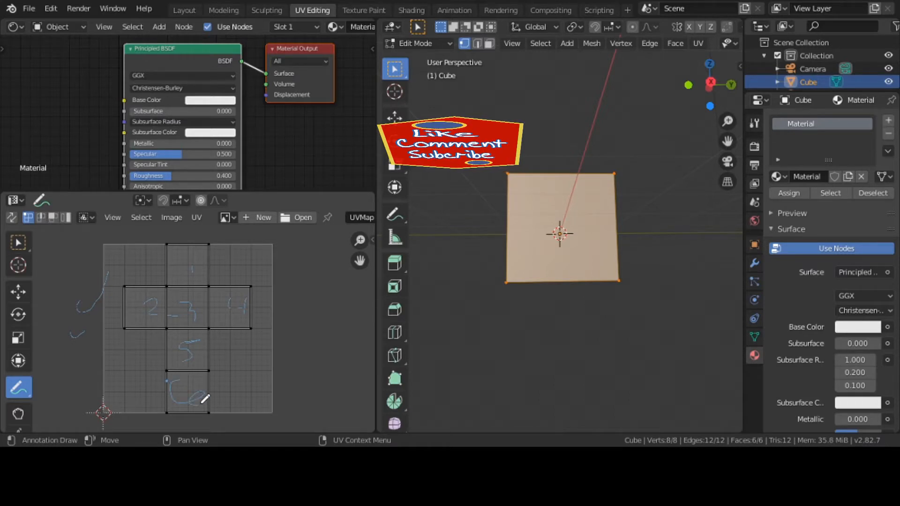
- Erase the handwritten numbers from the UV layout with the Annotate Eraser and return to the Select Box tool
{"action": "left_click", "coordinate": [30, 395]}
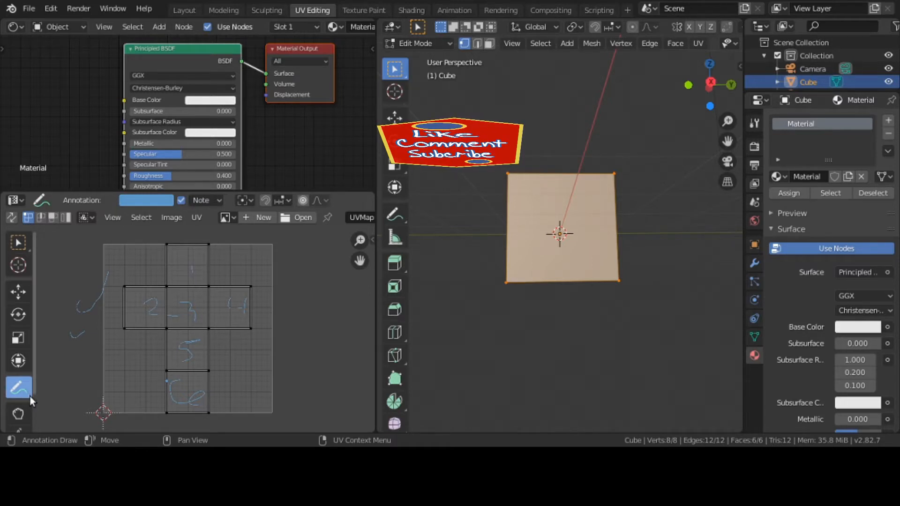
{"action": "left_click", "coordinate": [30, 397]}
{"action": "right_click", "coordinate": [30, 396]}
{"action": "key", "text": "Escape"}
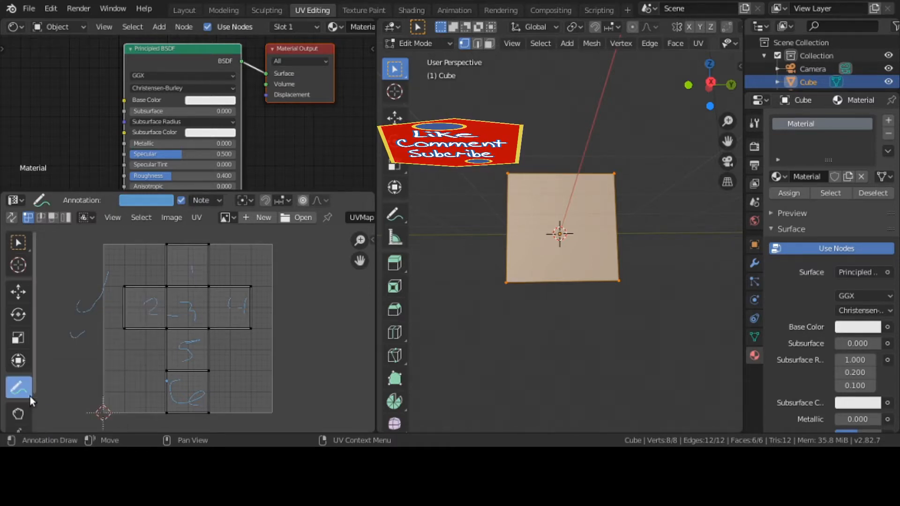
{"action": "left_click_drag", "start_coordinate": [30, 397], "coordinate": [52, 388]}
{"action": "mouse_move", "coordinate": [222, 255]}
{"action": "left_mouse_down"}
{"action": "mouse_move", "coordinate": [191, 256]}
{"action": "mouse_move", "coordinate": [207, 265]}
{"action": "mouse_move", "coordinate": [145, 311]}
{"action": "mouse_move", "coordinate": [261, 308]}
{"action": "mouse_move", "coordinate": [207, 352]}
{"action": "mouse_move", "coordinate": [198, 398]}
{"action": "mouse_move", "coordinate": [180, 394]}
{"action": "left_mouse_up"}
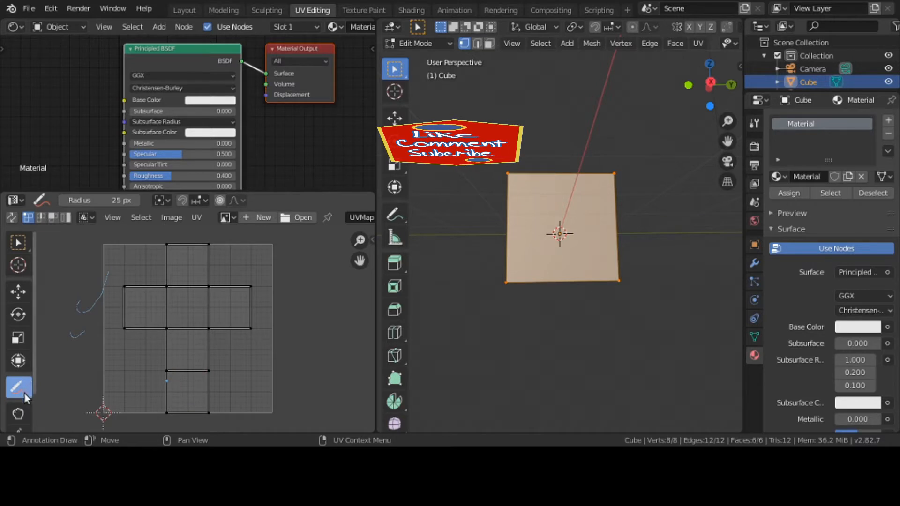
{"action": "left_click_drag", "start_coordinate": [25, 394], "coordinate": [45, 308]}
{"action": "left_click", "coordinate": [17, 243]}
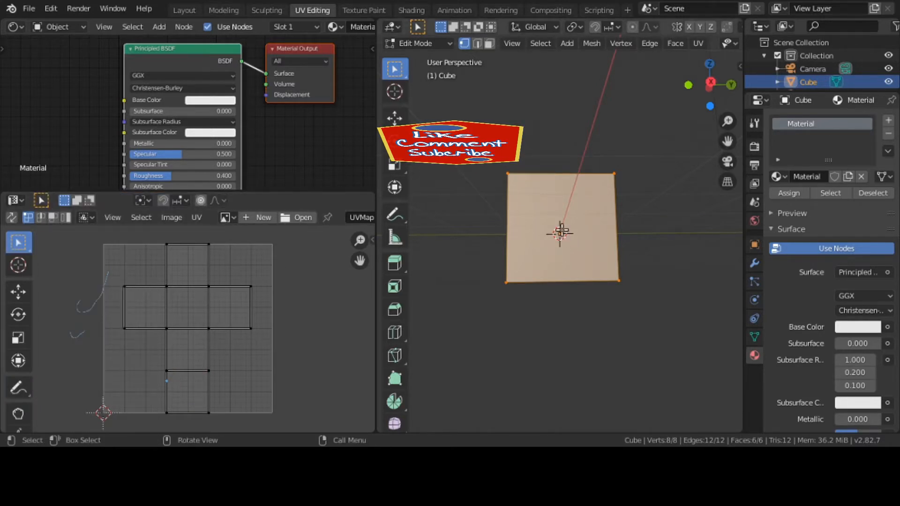
- Select the entire cube mesh so its complete unwrapped layout is available in the UV editor
{"action": "left_click", "coordinate": [561, 230]}
{"action": "mouse_move", "coordinate": [560, 231]}
{"action": "middle_mouse_down"}
{"action": "mouse_move", "coordinate": [559, 256]}
{"action": "mouse_move", "coordinate": [546, 248]}
{"action": "mouse_move", "coordinate": [548, 285]}
{"action": "mouse_move", "coordinate": [612, 289]}
{"action": "mouse_move", "coordinate": [642, 222]}
{"action": "mouse_move", "coordinate": [590, 201]}
{"action": "mouse_move", "coordinate": [551, 216]}
{"action": "middle_mouse_up"}
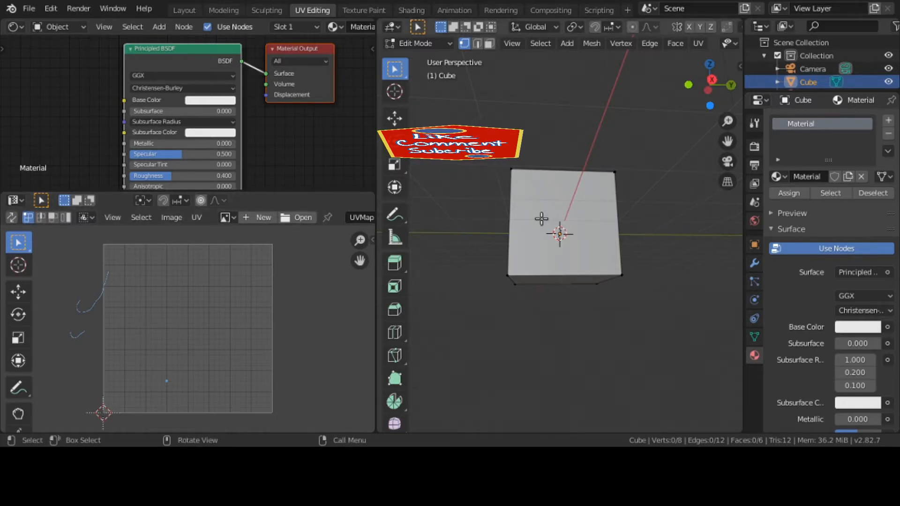
{"action": "key", "text": "a"}
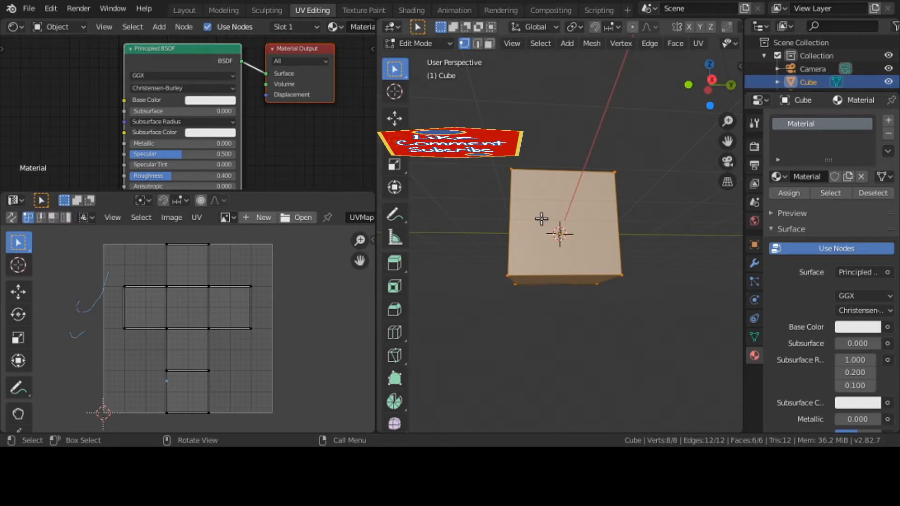
{"action": "middle_click_drag", "start_coordinate": [535, 220], "coordinate": [602, 281]}
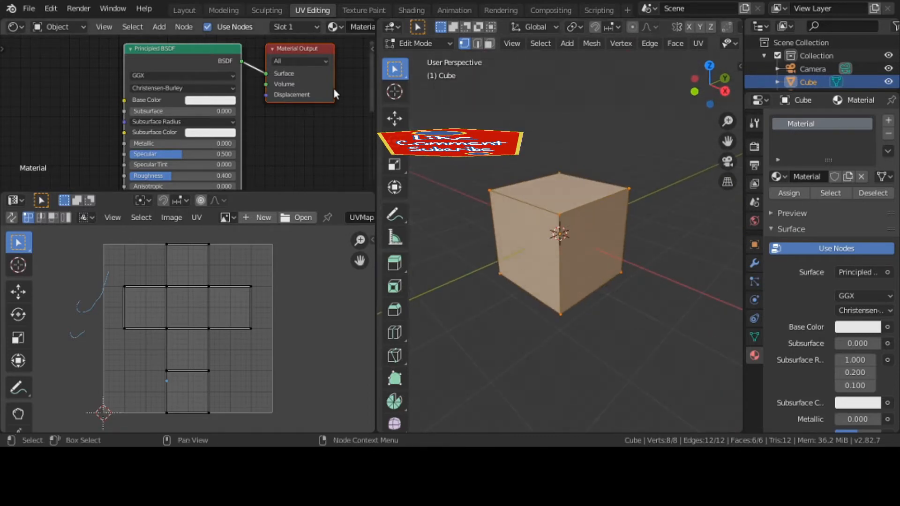
{"action": "middle_click_drag", "start_coordinate": [492, 237], "coordinate": [612, 234]}
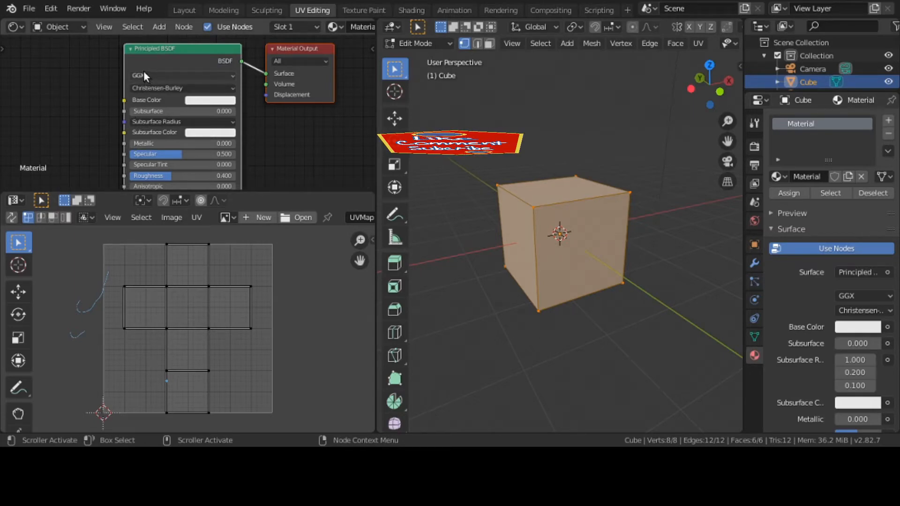
- Add an Image Texture node to the cube's material and place it beside the Principled BSDF node's inputs
{"action": "left_click", "coordinate": [166, 24]}
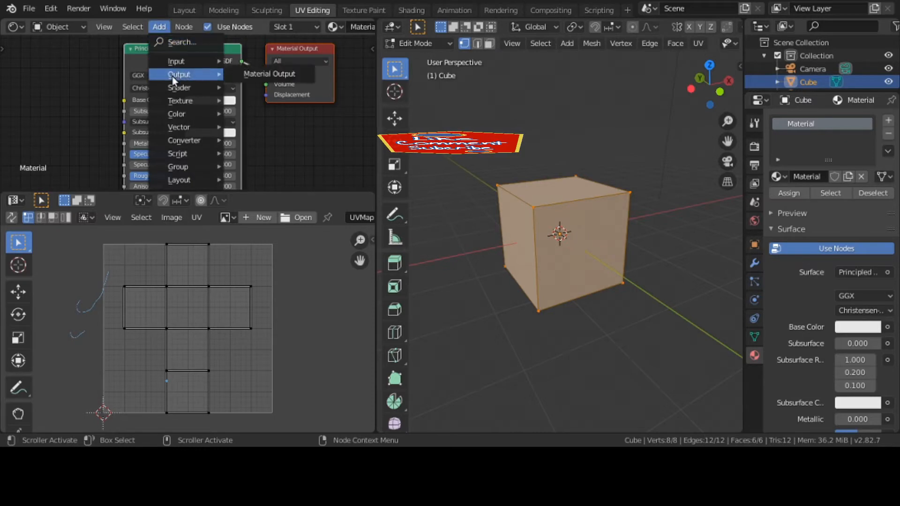
{"action": "mouse_move", "coordinate": [178, 100]}
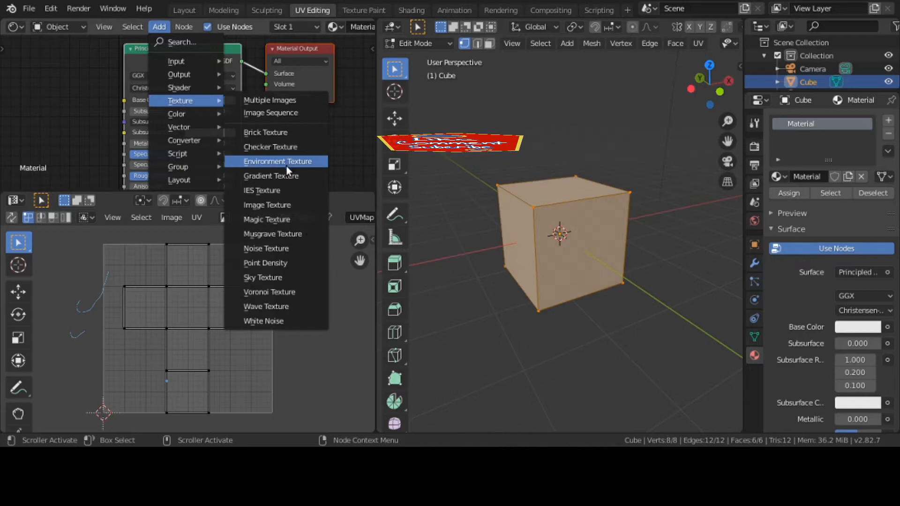
{"action": "left_click", "coordinate": [290, 206]}
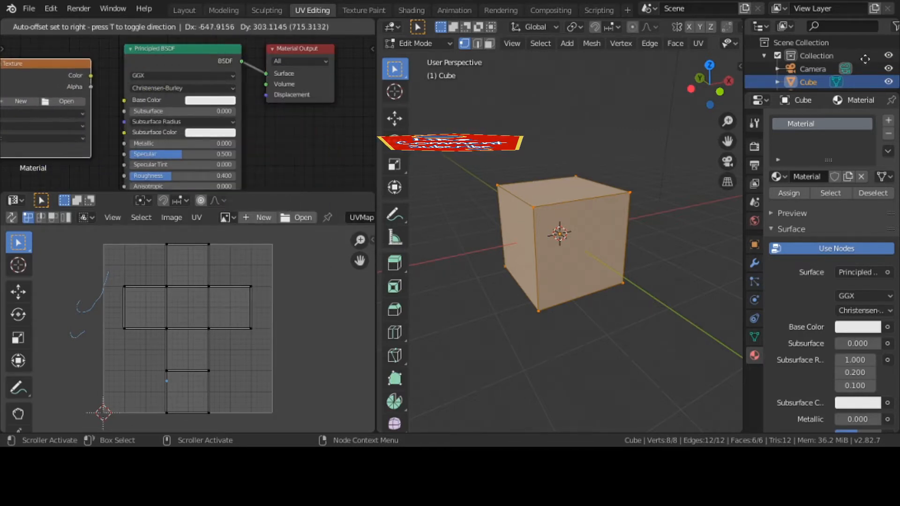
{"action": "left_click", "coordinate": [898, 85]}
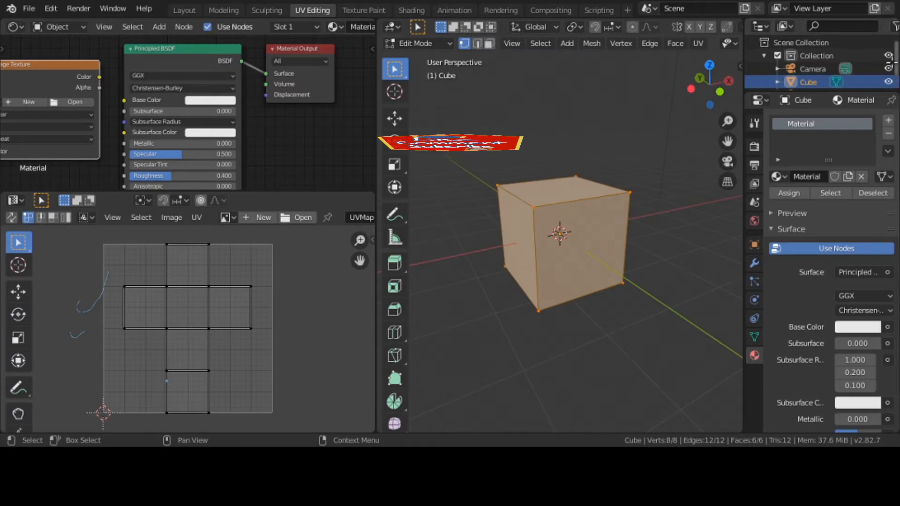
{"action": "middle_click_drag", "start_coordinate": [140, 95], "coordinate": [200, 89]}
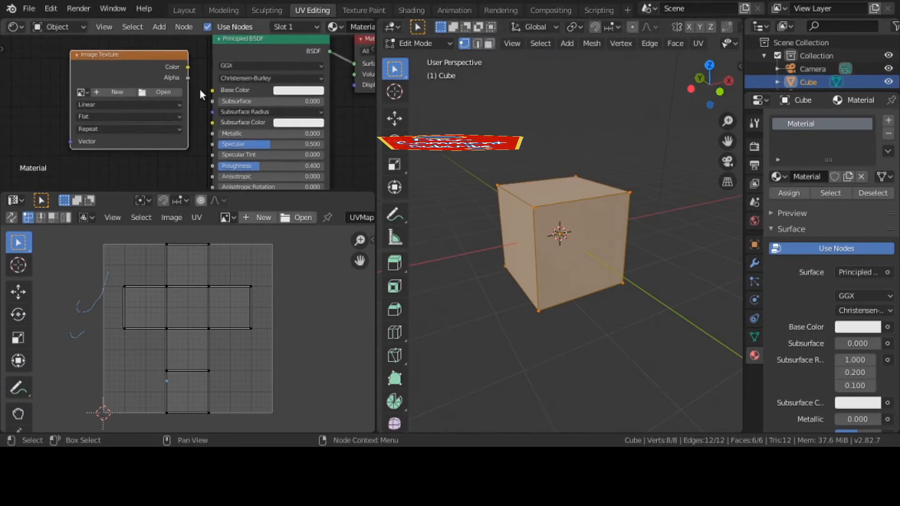
{"action": "left_click", "coordinate": [117, 92]}
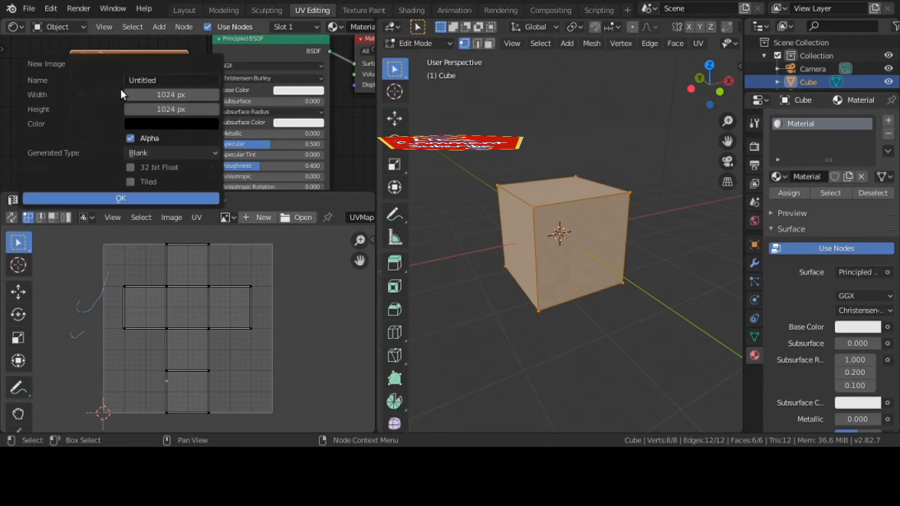
{"action": "left_click", "coordinate": [157, 79]}
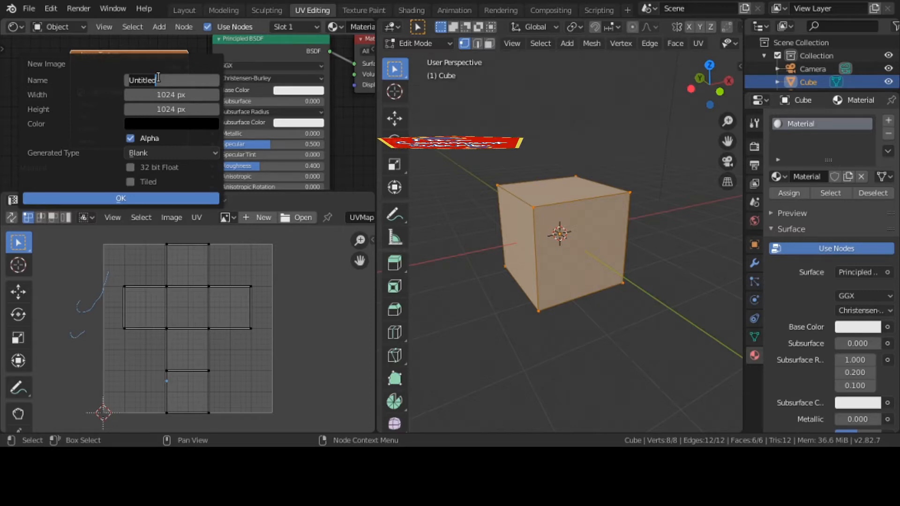
{"action": "type", "text": "homer"}
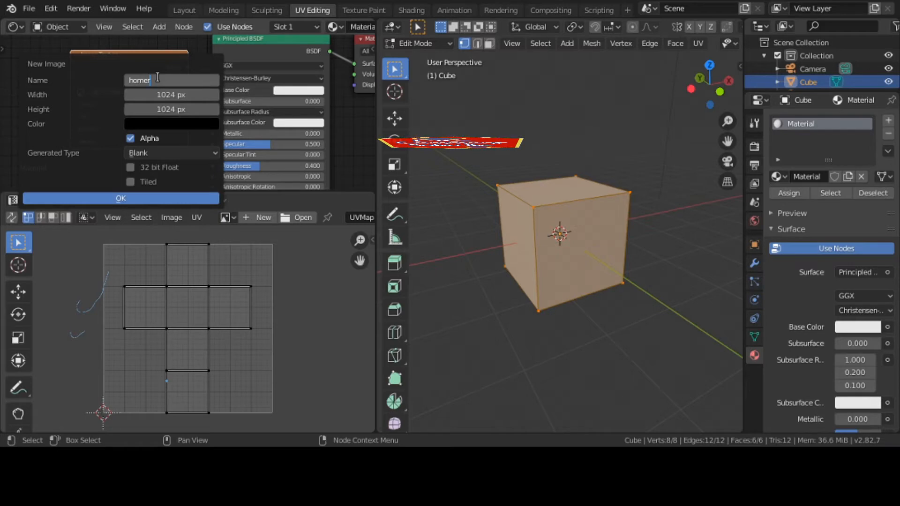
{"action": "left_click", "coordinate": [162, 122]}
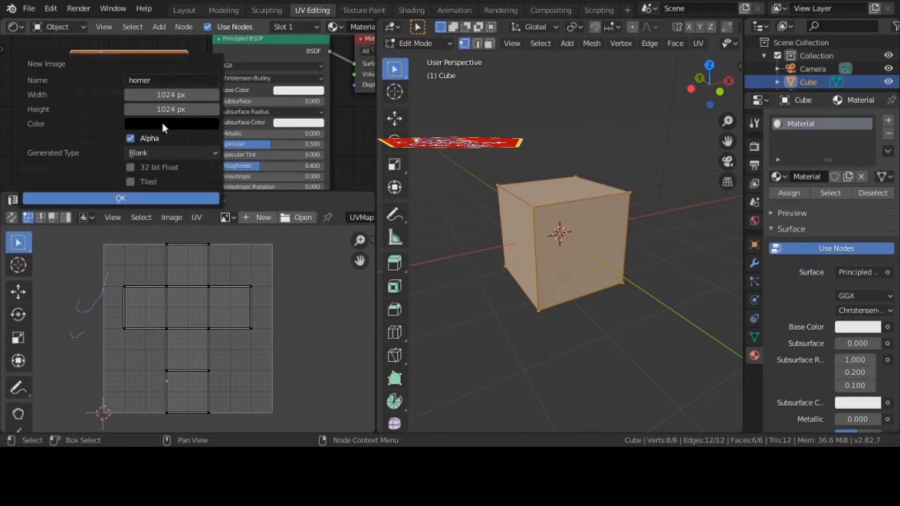
{"action": "left_click", "coordinate": [162, 121]}
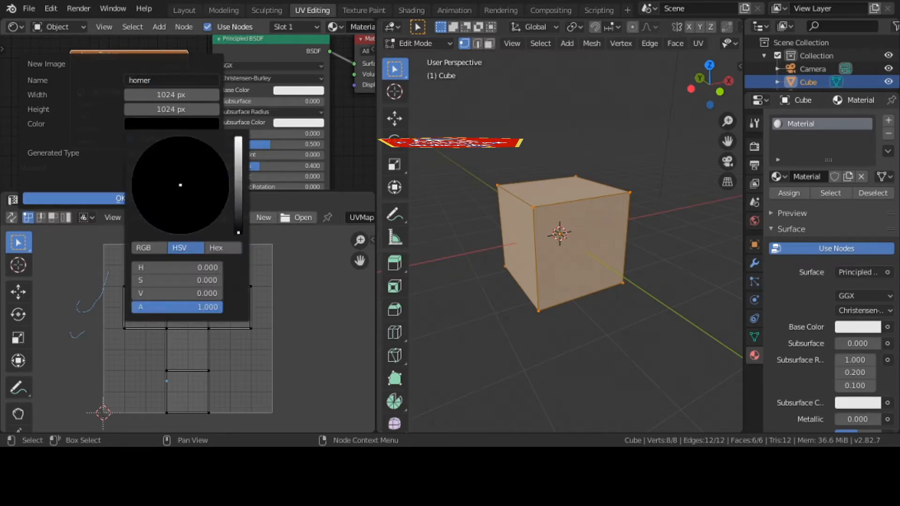
{"action": "left_click", "coordinate": [238, 171]}
{"action": "left_click", "coordinate": [181, 217]}
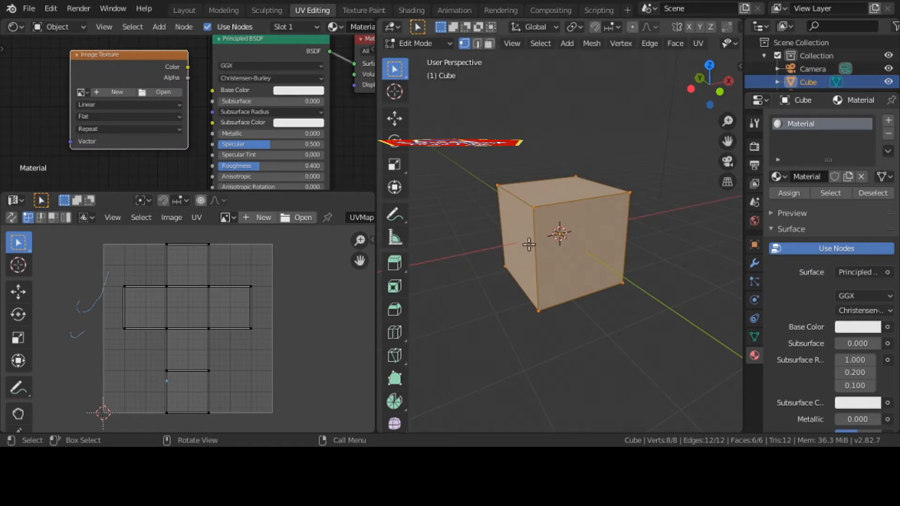
{"action": "right_click", "coordinate": [518, 185]}
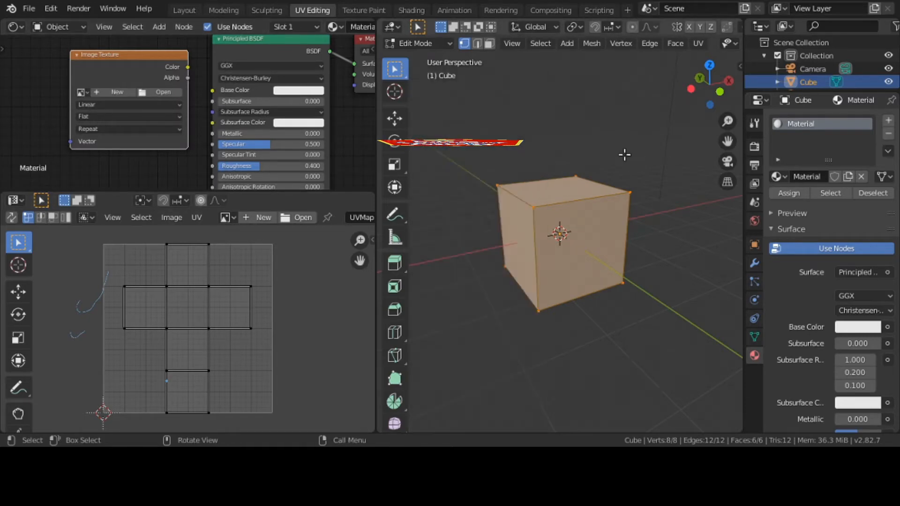
{"action": "middle_click_drag", "start_coordinate": [623, 156], "coordinate": [580, 181]}
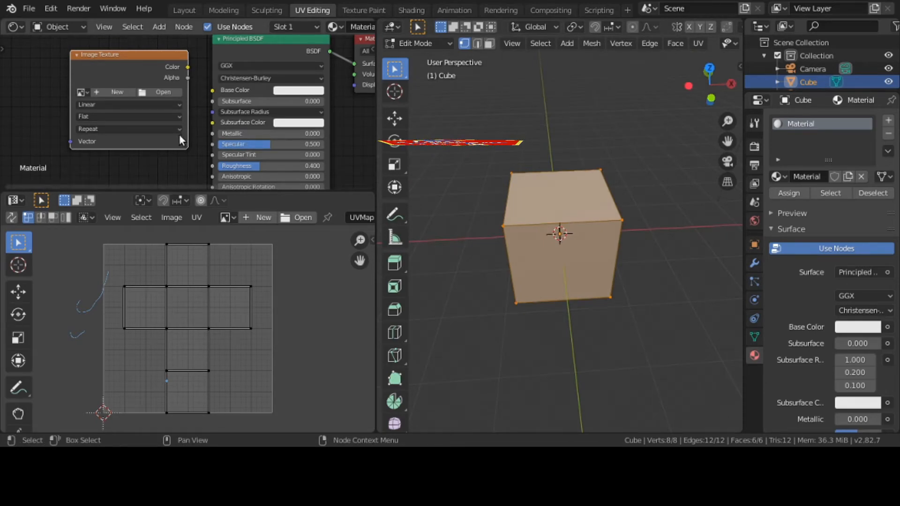
- Start a new image for the Image Texture node, name it homer and give it a crimson red color
{"action": "left_click", "coordinate": [83, 92]}
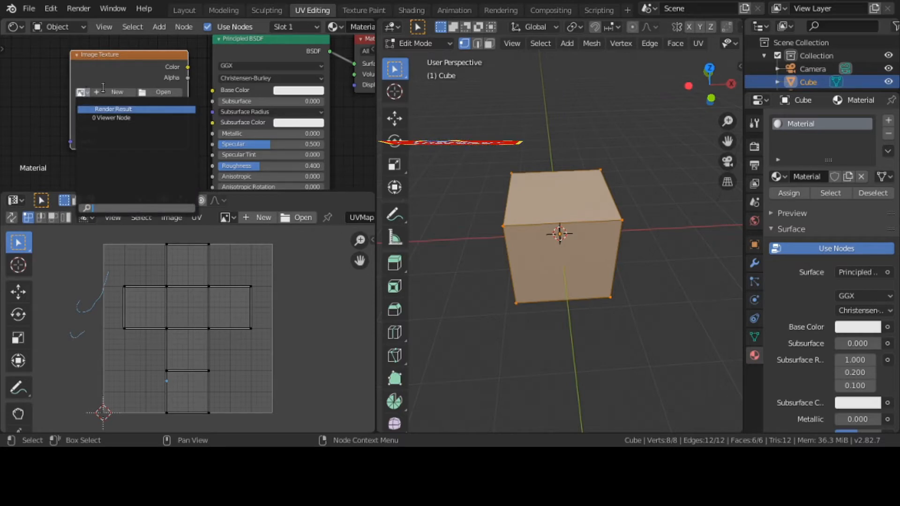
{"action": "left_click", "coordinate": [119, 92]}
{"action": "left_click", "coordinate": [149, 85]}
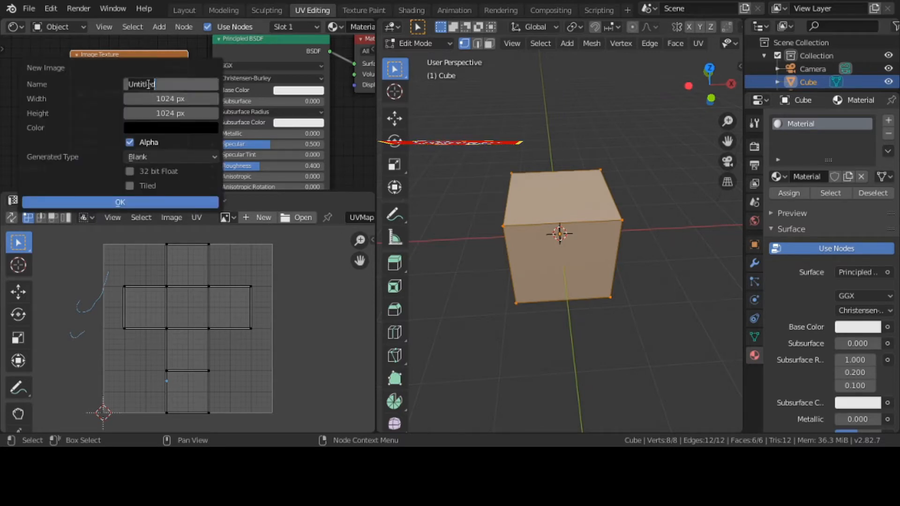
{"action": "type", "text": "ho"}
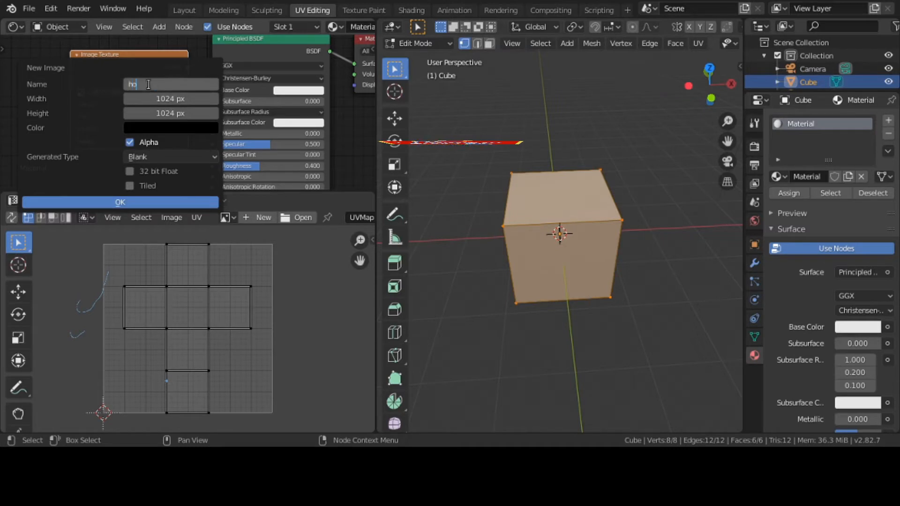
{"action": "type", "text": "mer"}
{"action": "left_click", "coordinate": [171, 126]}
{"action": "left_click", "coordinate": [171, 127]}
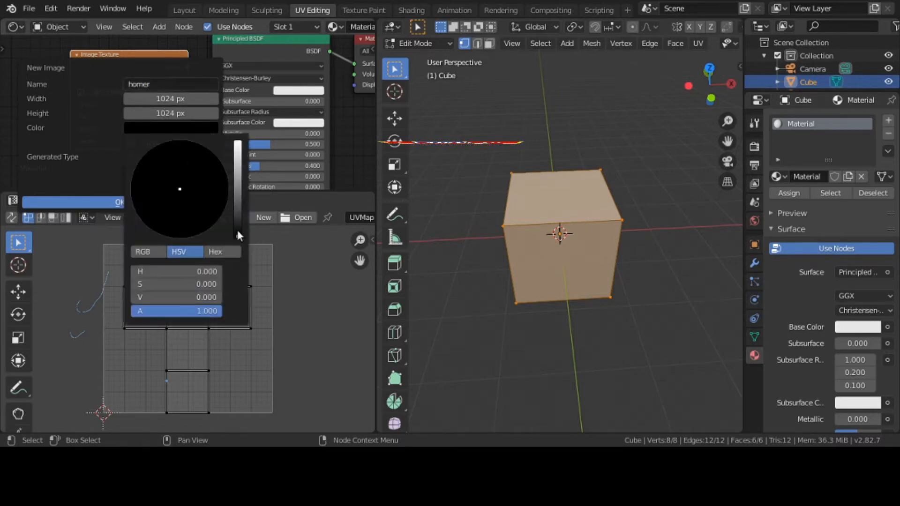
{"action": "left_click_drag", "start_coordinate": [239, 234], "coordinate": [237, 177]}
{"action": "left_click", "coordinate": [188, 231]}
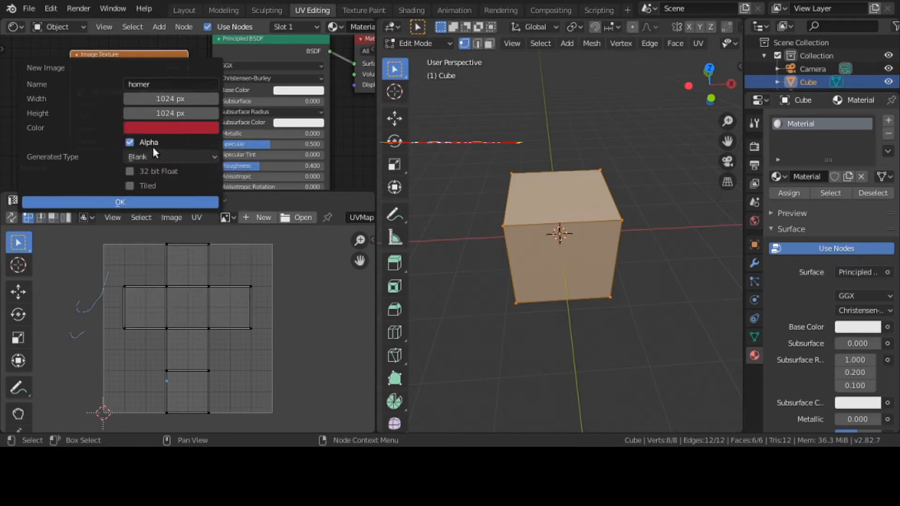
- Set the new image's generated type to UV Grid and create it
{"action": "left_click", "coordinate": [156, 155]}
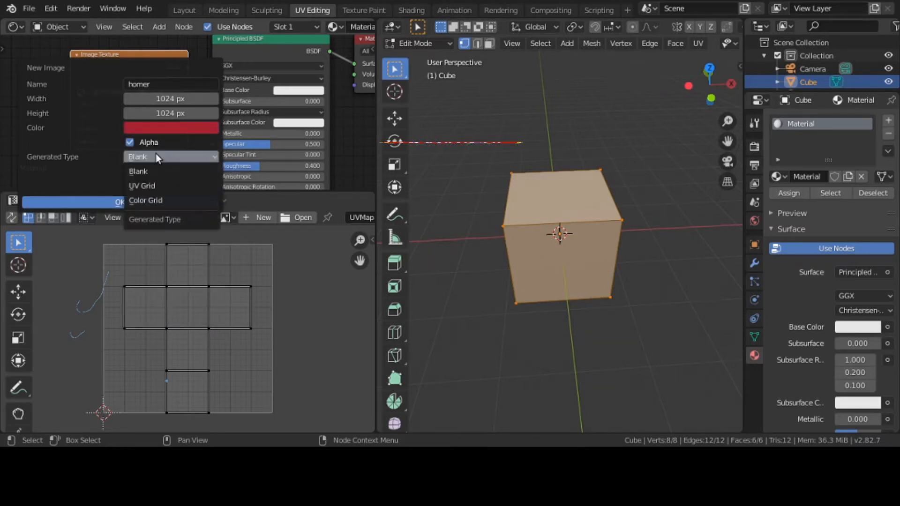
{"action": "left_click", "coordinate": [157, 186]}
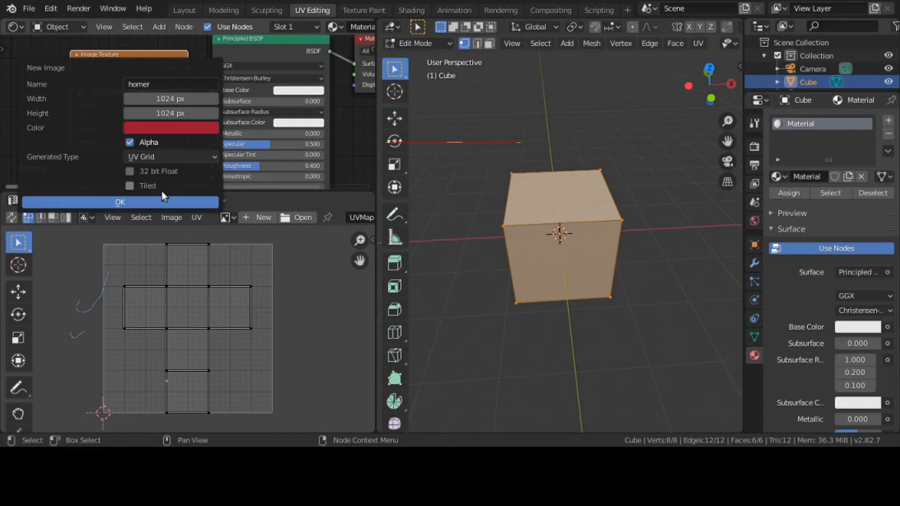
{"action": "left_click", "coordinate": [161, 202]}
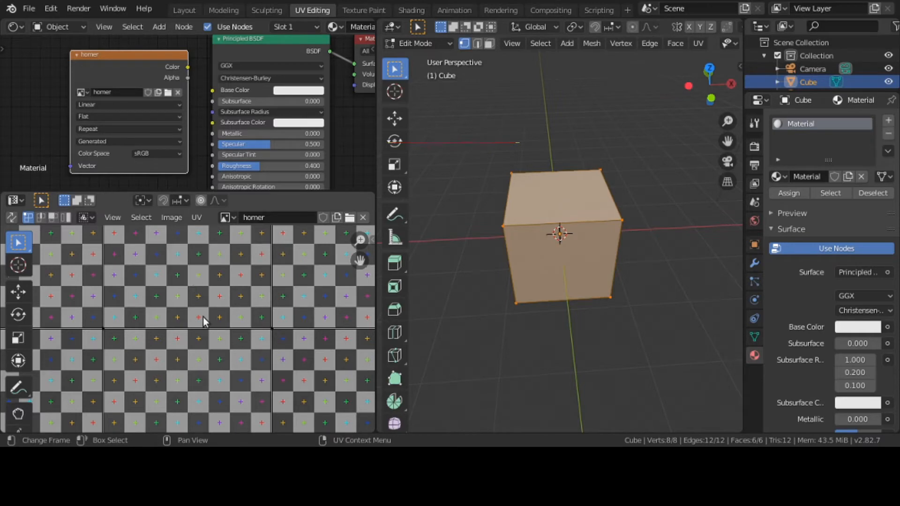
{"action": "scroll", "coordinate": [203, 308], "scroll_direction": "down", "scroll_amount": 9}
{"action": "scroll", "coordinate": [204, 308], "scroll_direction": "up", "scroll_amount": 5}
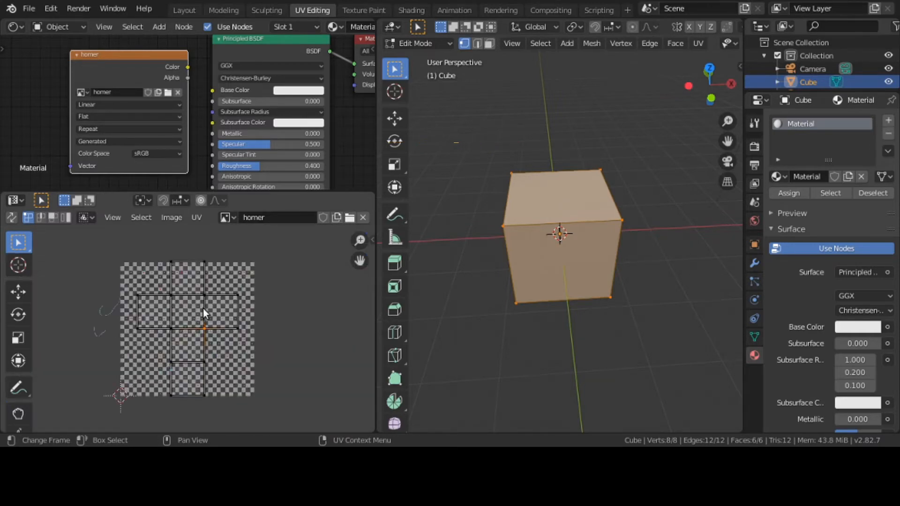
{"action": "scroll", "coordinate": [203, 308], "scroll_direction": "down", "scroll_amount": 1}
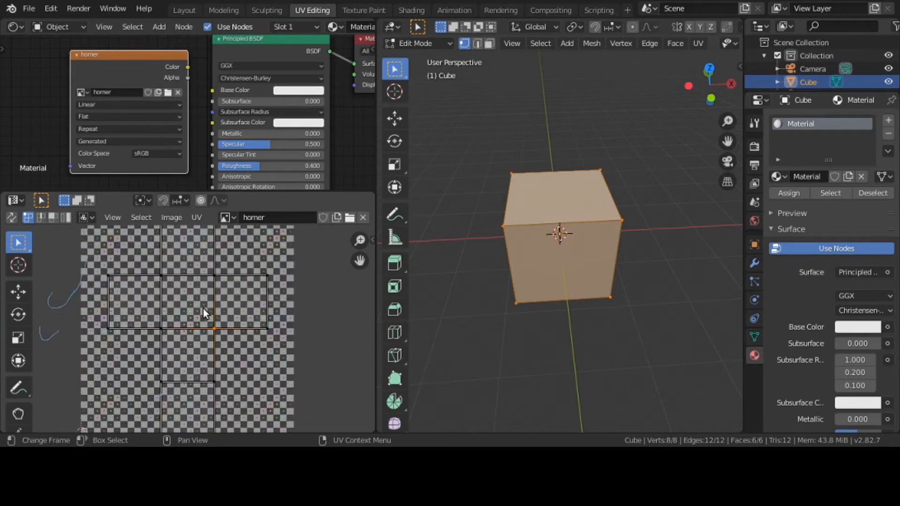
{"action": "scroll", "coordinate": [204, 308], "scroll_direction": "up", "scroll_amount": 2}
{"action": "scroll", "coordinate": [204, 308], "scroll_direction": "down", "scroll_amount": 2}
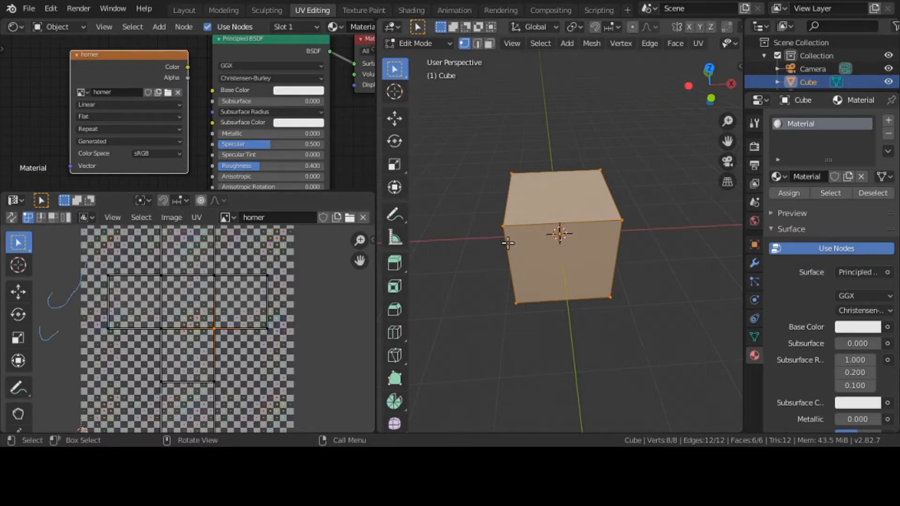
- Switch the 3D viewport shading to Material Preview
{"action": "middle_click_drag", "start_coordinate": [508, 237], "coordinate": [534, 207]}
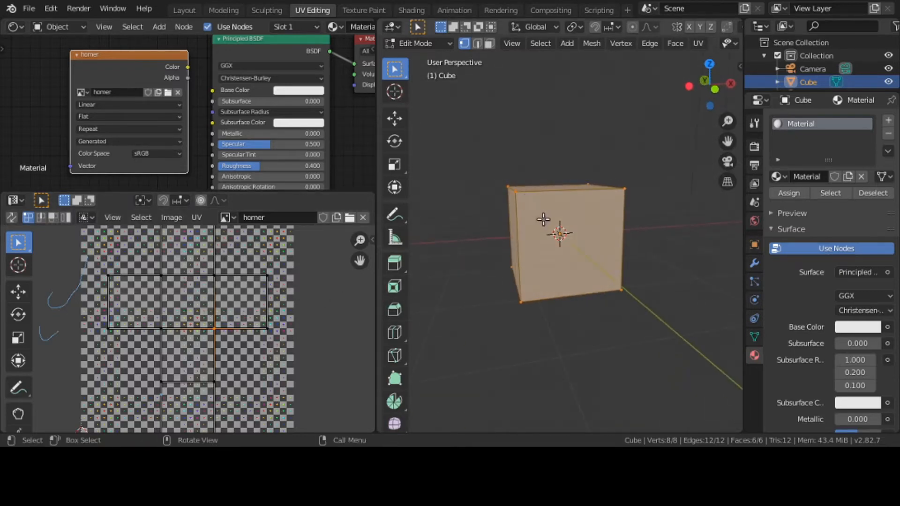
{"action": "key", "text": "z"}
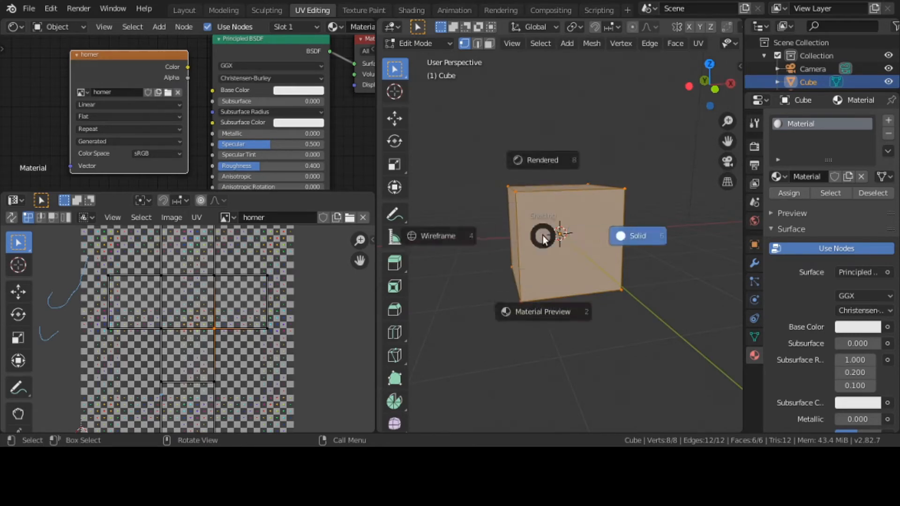
{"action": "left_click", "coordinate": [546, 308]}
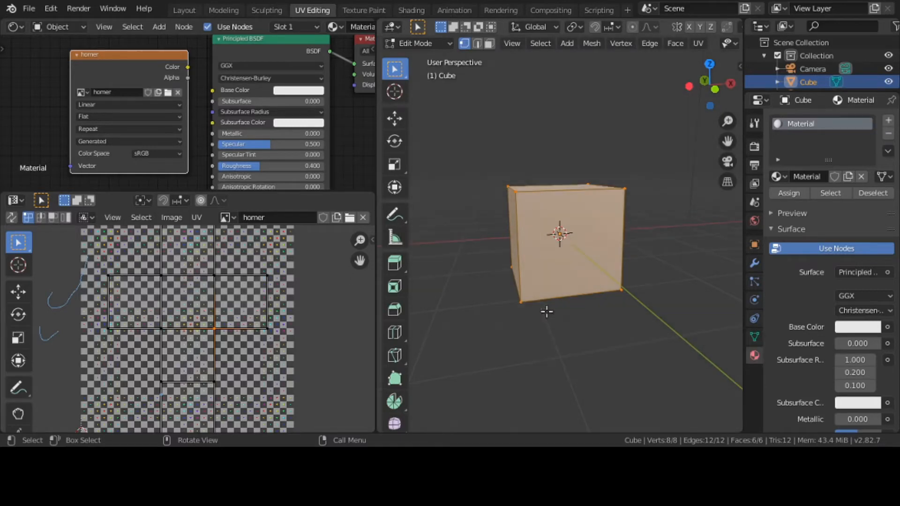
- Select the cube's entire mesh in Edit Mode so that its UV layout is displayed over the image
{"action": "left_click", "coordinate": [546, 311]}
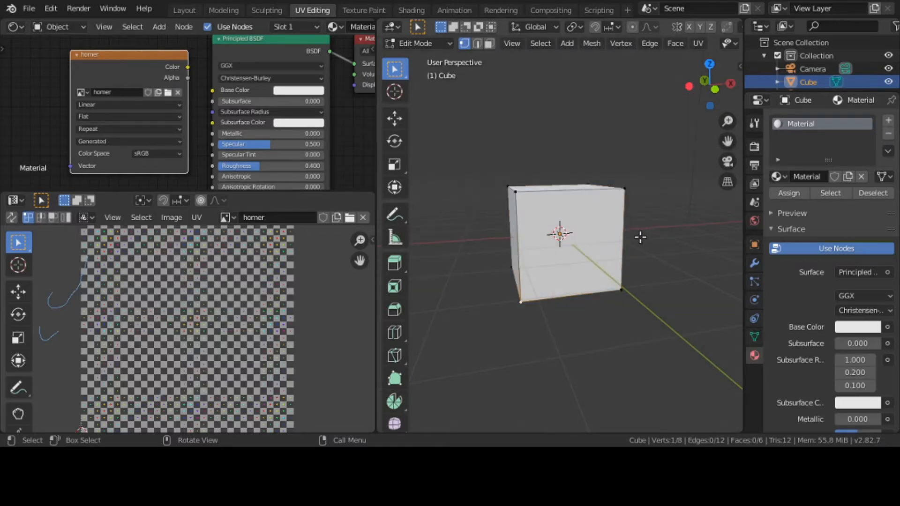
{"action": "middle_click_drag", "start_coordinate": [640, 237], "coordinate": [527, 251]}
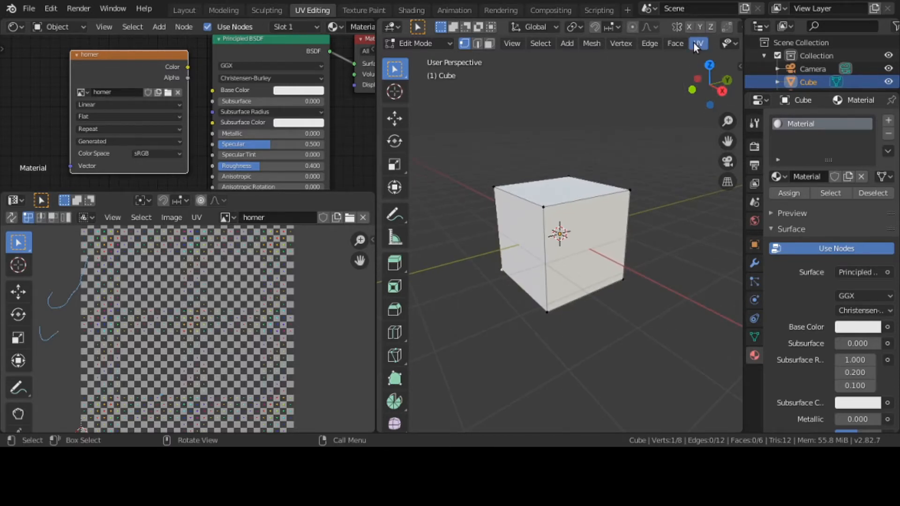
{"action": "scroll", "coordinate": [679, 45], "scroll_direction": "down", "scroll_amount": 5}
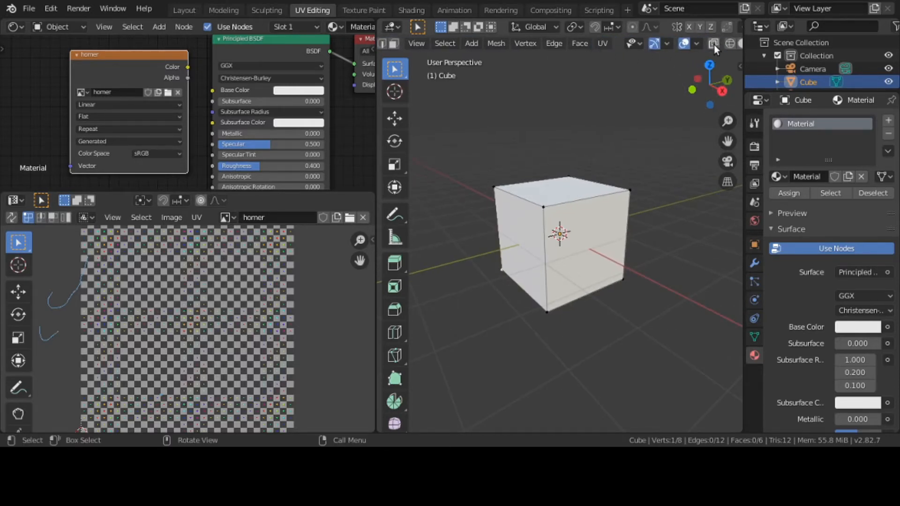
{"action": "scroll", "coordinate": [714, 44], "scroll_direction": "down", "scroll_amount": 3}
{"action": "middle_click_drag", "start_coordinate": [560, 225], "coordinate": [599, 223]}
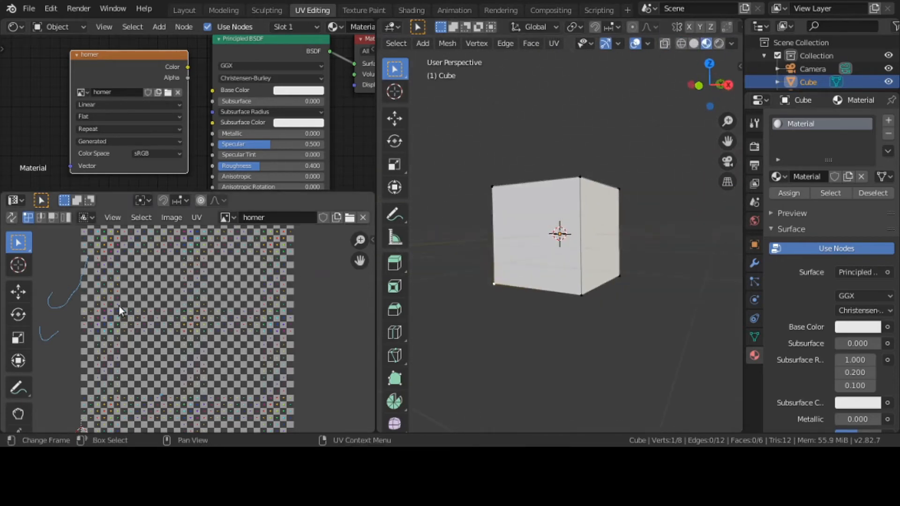
{"action": "key", "text": "a"}
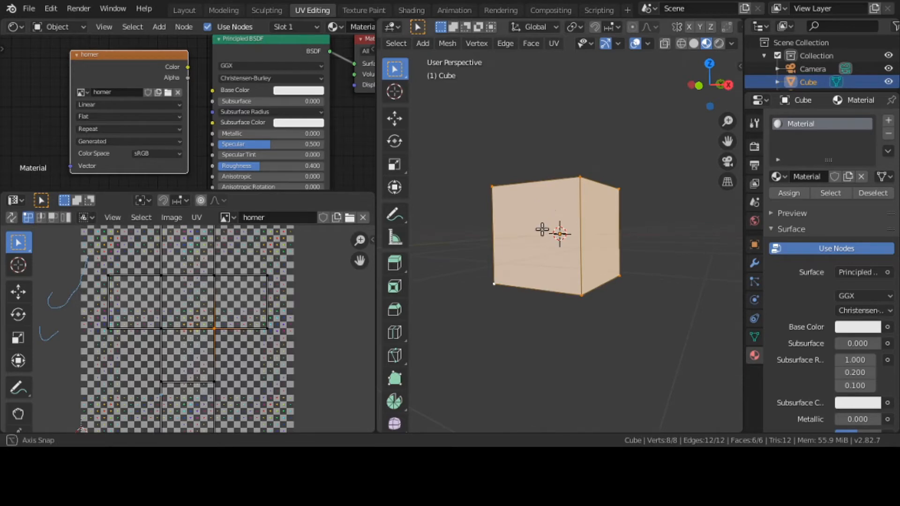
{"action": "middle_click_drag", "start_coordinate": [542, 229], "coordinate": [634, 263]}
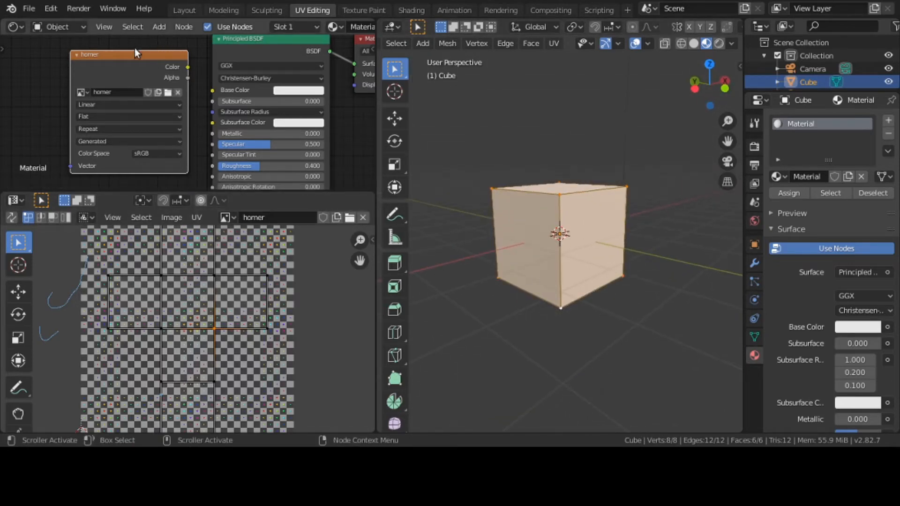
- Connect the homer image node's Color output to the Principled BSDF's Base Color and inspect the texture on the cube's faces
{"action": "left_click_drag", "start_coordinate": [130, 54], "coordinate": [97, 54]}
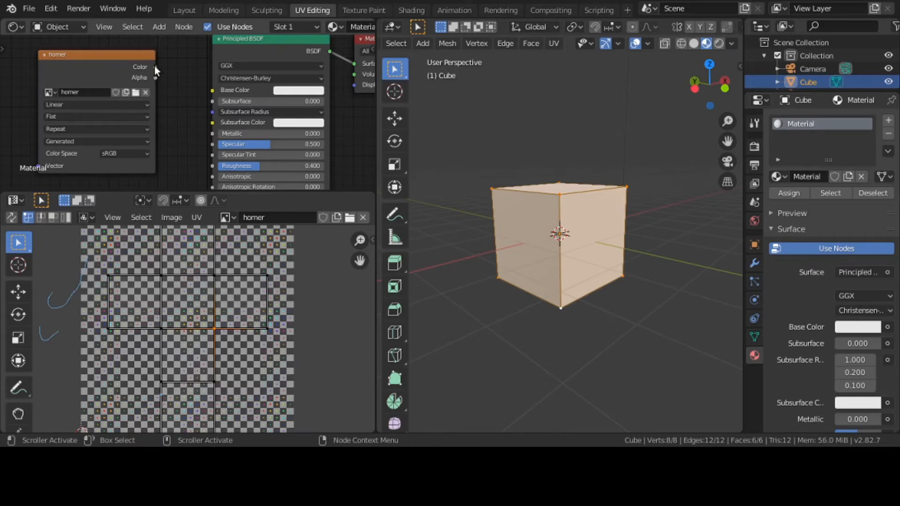
{"action": "left_click_drag", "start_coordinate": [156, 68], "coordinate": [210, 94]}
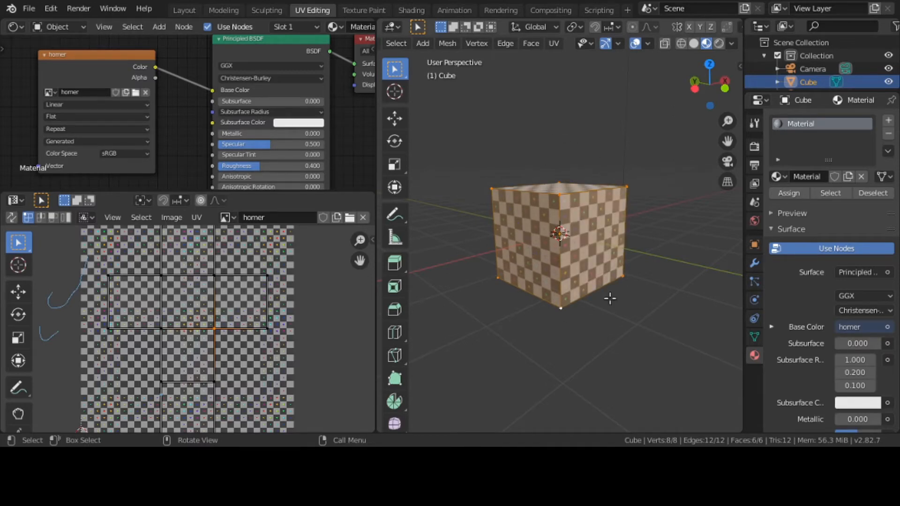
{"action": "middle_click_drag", "start_coordinate": [570, 253], "coordinate": [454, 255]}
{"action": "right_click", "coordinate": [221, 330]}
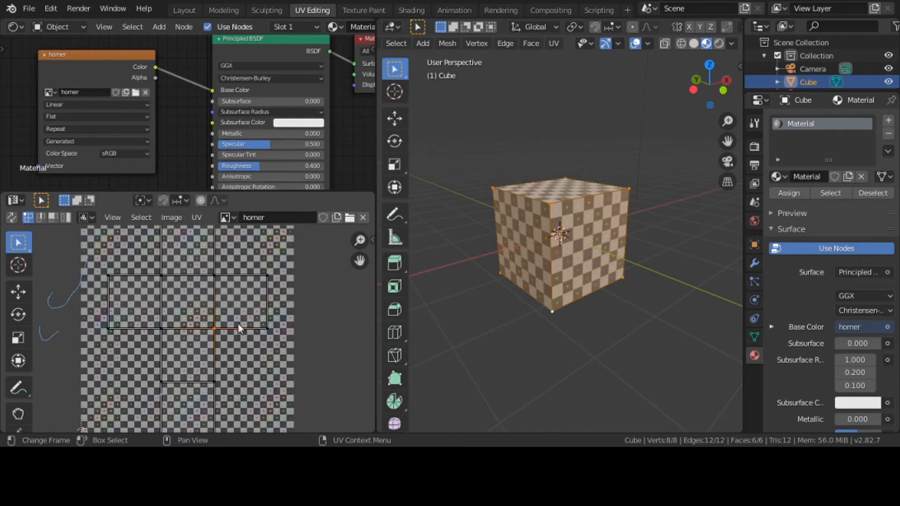
{"action": "middle_click_drag", "start_coordinate": [534, 274], "coordinate": [599, 281]}
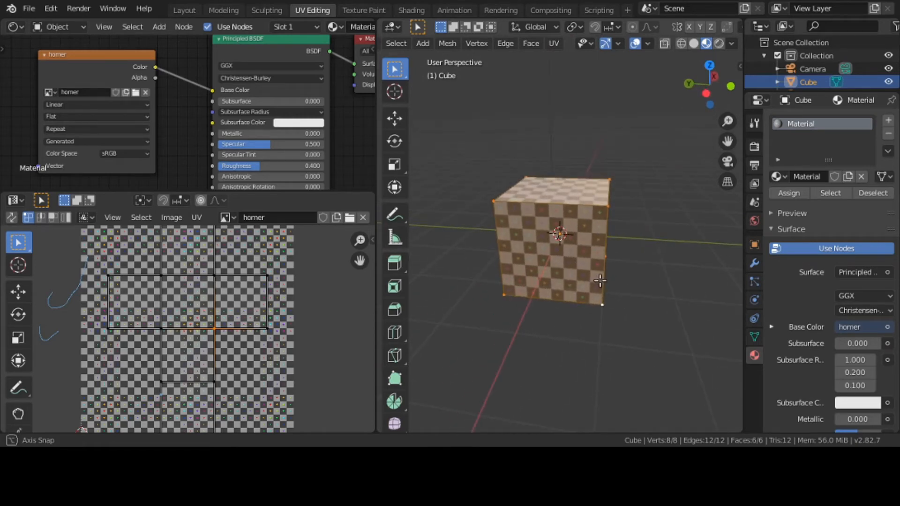
{"action": "middle_click_drag", "start_coordinate": [600, 282], "coordinate": [599, 283]}
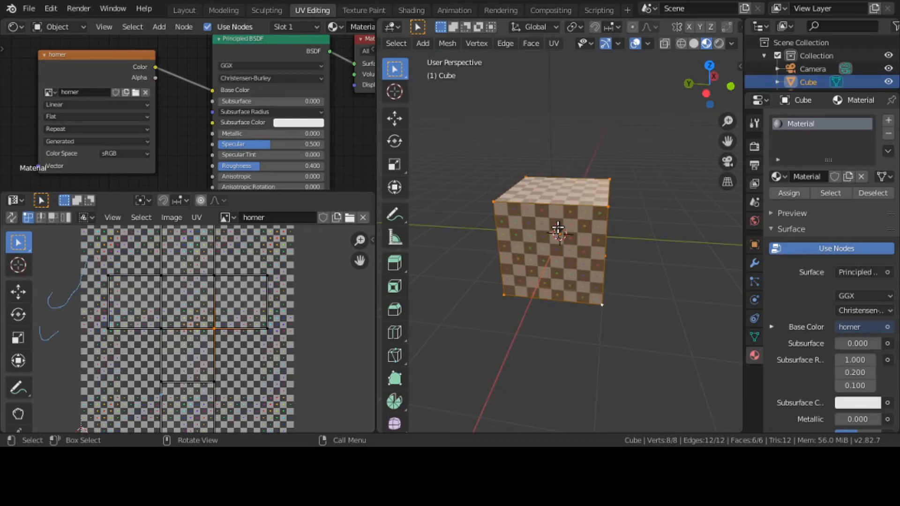
{"action": "middle_click_drag", "start_coordinate": [558, 228], "coordinate": [605, 196]}
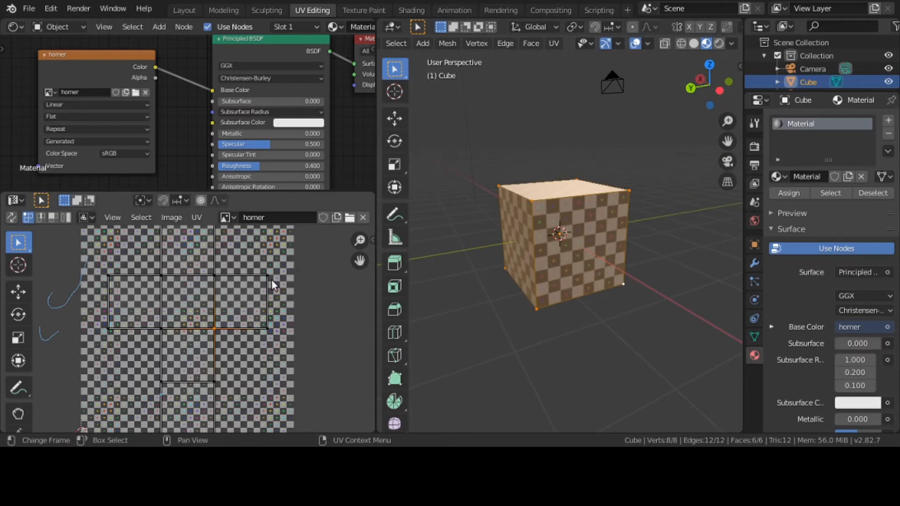
{"action": "middle_click_drag", "start_coordinate": [504, 262], "coordinate": [618, 237]}
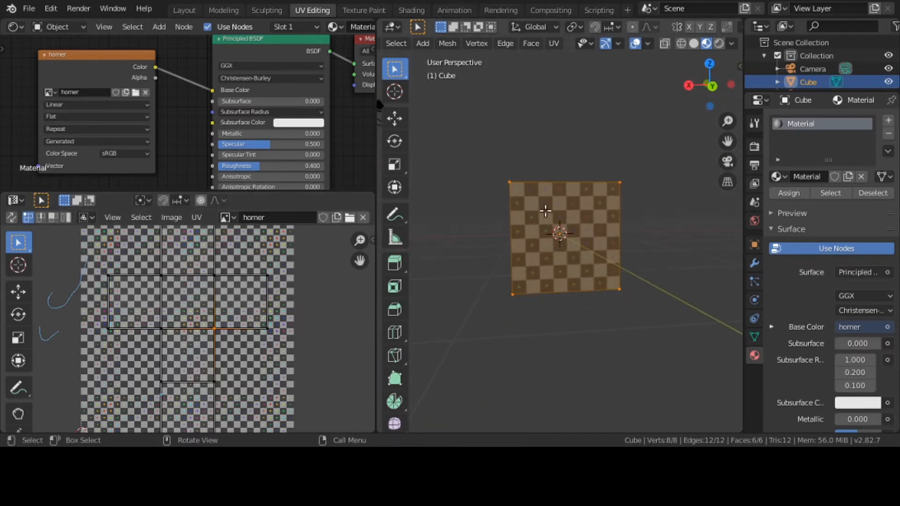
- Switch to UV face selection and try moving the right-hand face of the cube's UV layout over the grid
{"action": "left_click", "coordinate": [543, 155]}
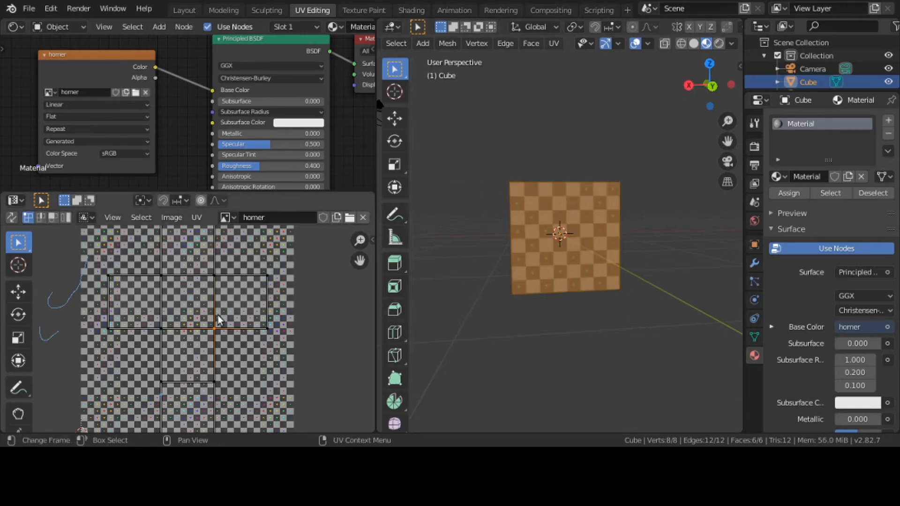
{"action": "key", "text": "3"}
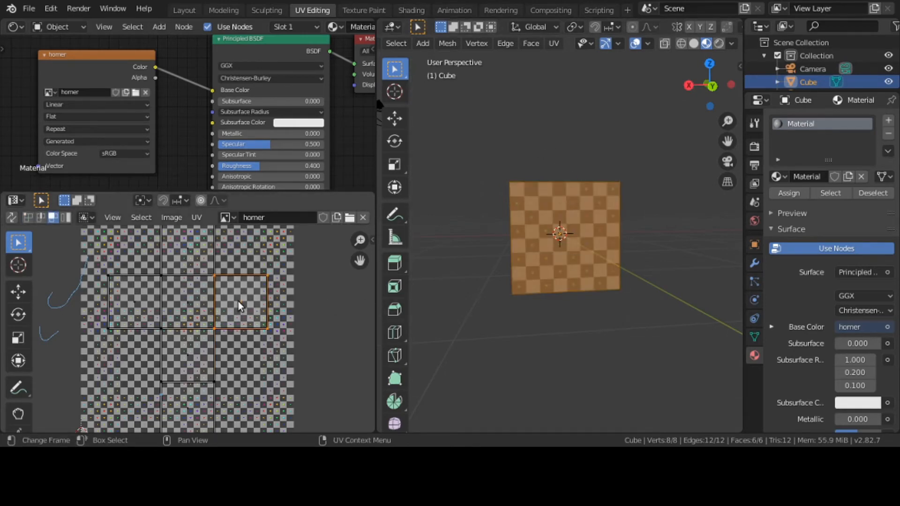
{"action": "key", "text": "g"}
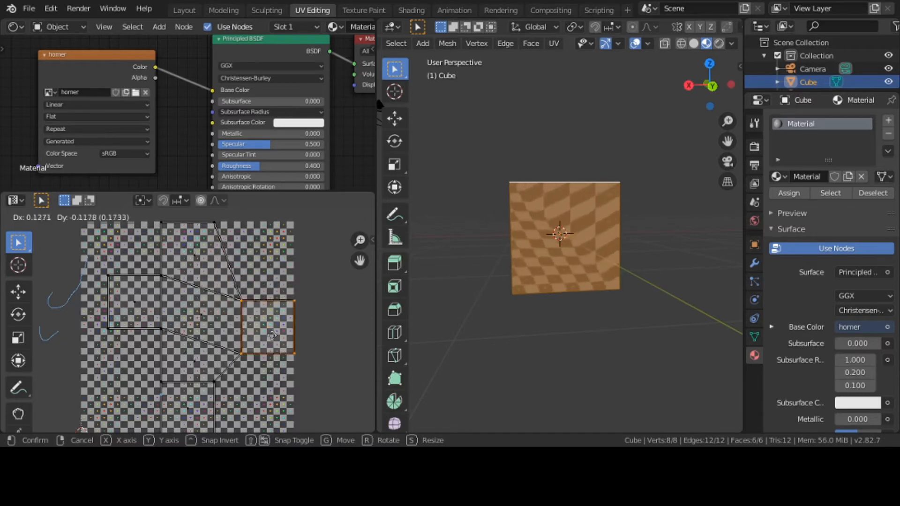
{"action": "right_click", "coordinate": [263, 332]}
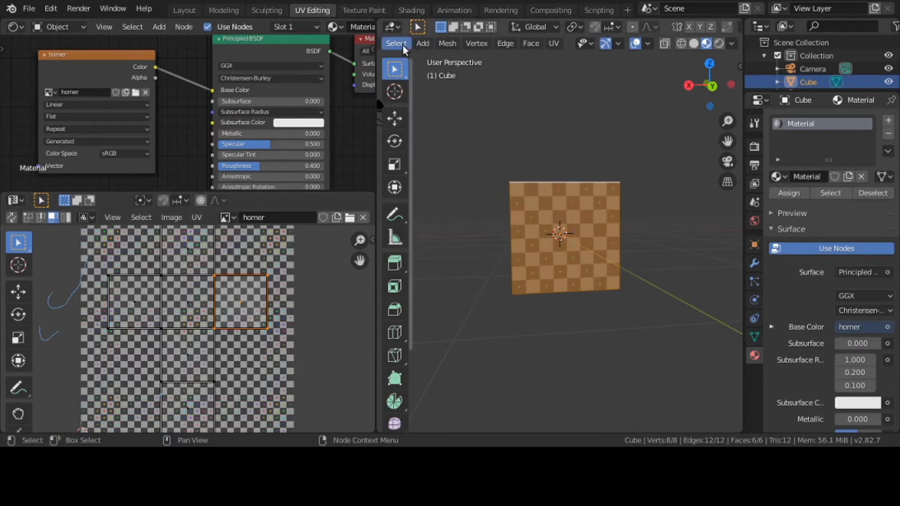
- Switch the cube from Edit Mode to Object Mode
{"action": "middle_click_drag", "start_coordinate": [403, 46], "coordinate": [547, 44]}
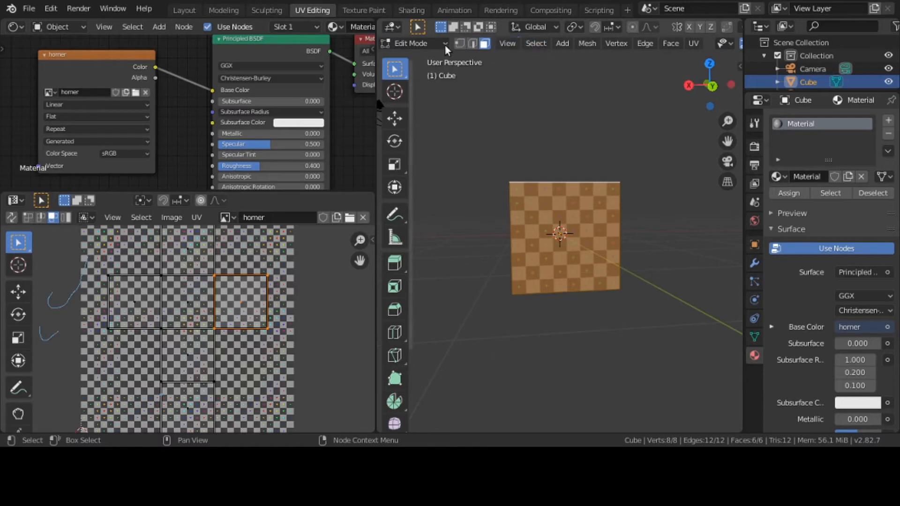
{"action": "left_click", "coordinate": [418, 46]}
{"action": "left_click", "coordinate": [421, 66]}
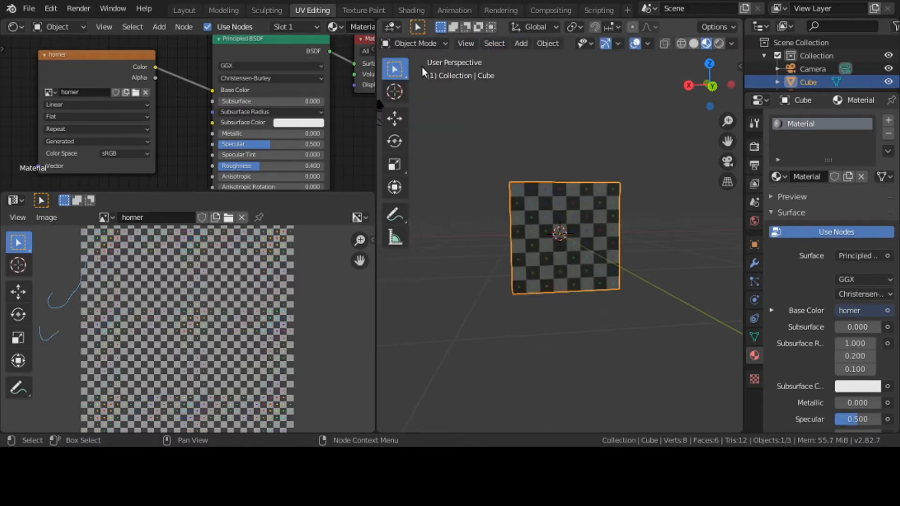
{"action": "middle_click_drag", "start_coordinate": [516, 321], "coordinate": [629, 332]}
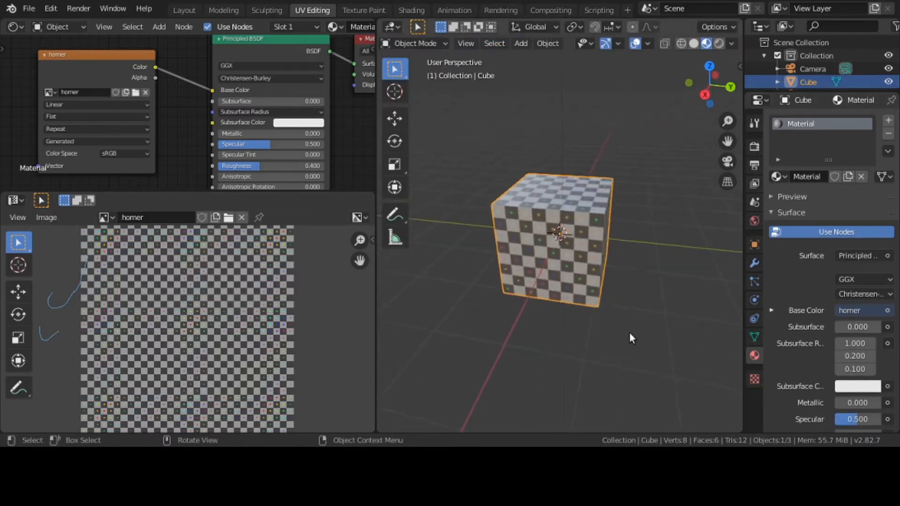
- Scale the cube along the global Y axis to about 0.151, turning it into a thin slab
{"action": "key", "text": "s"}
{"action": "key", "text": "y"}
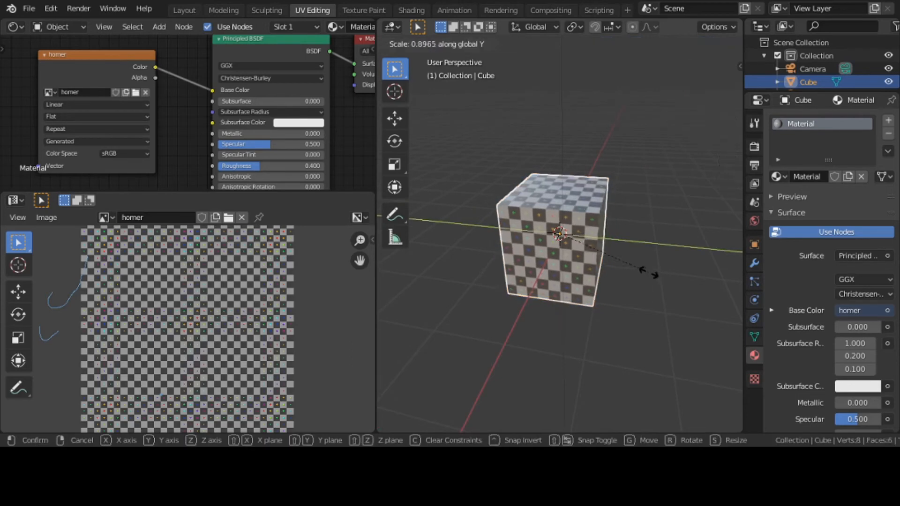
{"action": "left_click", "coordinate": [581, 251]}
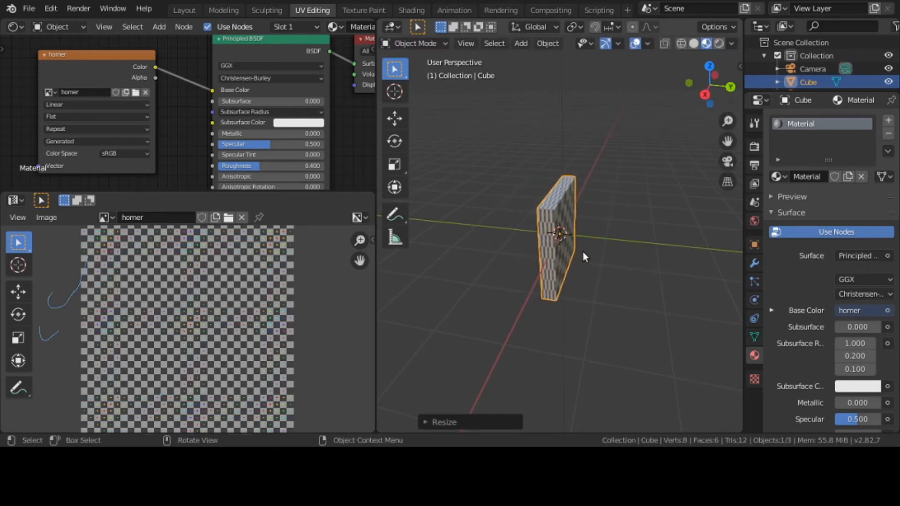
{"action": "middle_click_drag", "start_coordinate": [601, 254], "coordinate": [655, 210]}
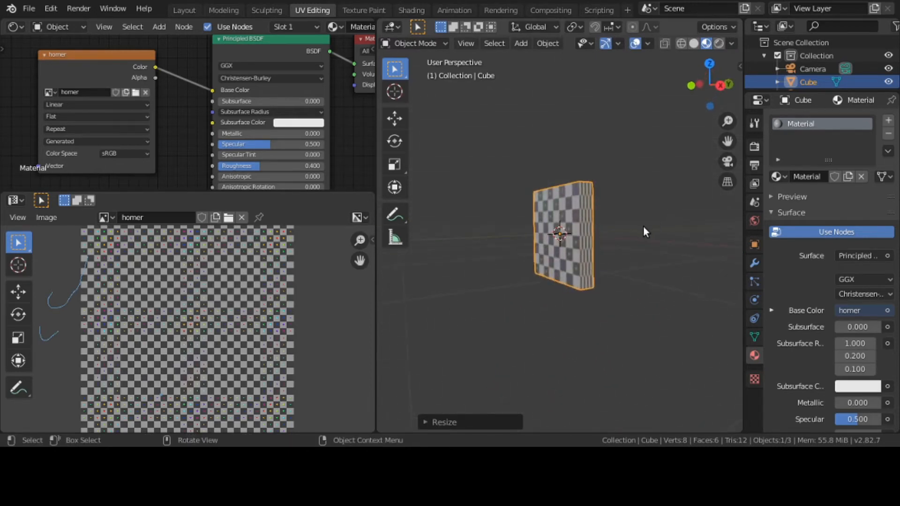
{"action": "key", "text": "g"}
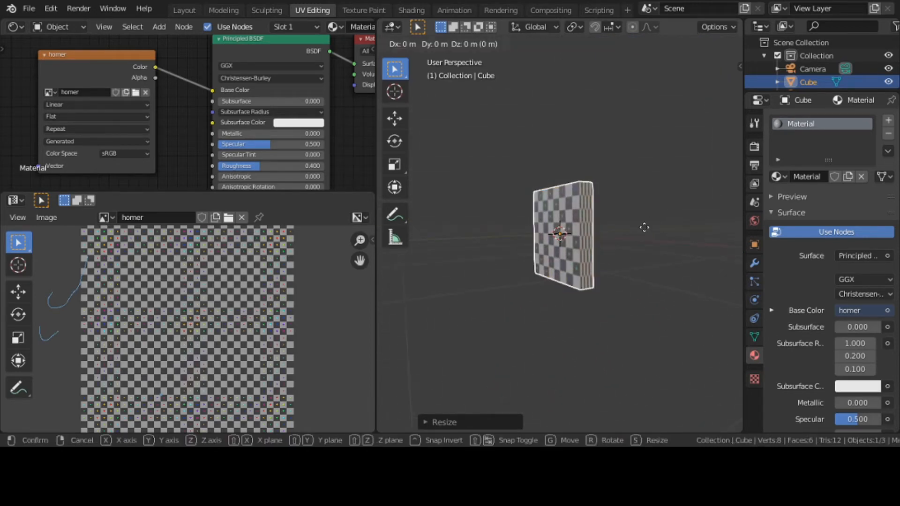
{"action": "key", "text": "z"}
{"action": "right_click", "coordinate": [642, 228]}
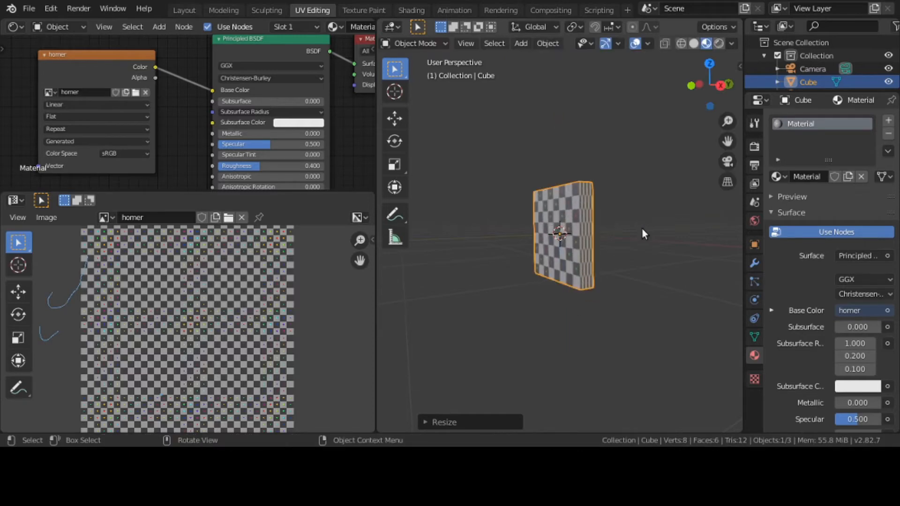
- Scale the slab along the global Z axis to about 1.545 to make it taller
{"action": "key", "text": "s"}
{"action": "key", "text": "z"}
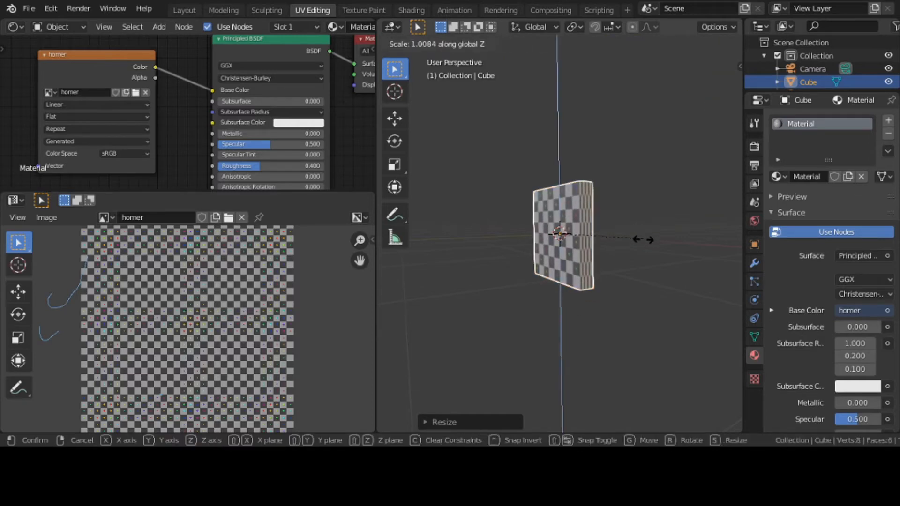
{"action": "left_click", "coordinate": [648, 324]}
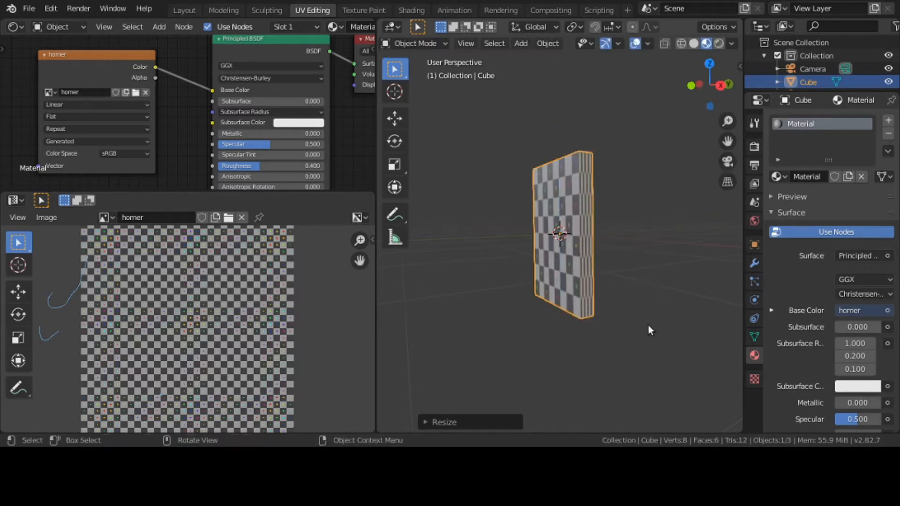
- Examine the checker squares for stretching on the slab's faces and narrow sides, and display its Transform scale and dimension values
{"action": "middle_click_drag", "start_coordinate": [600, 316], "coordinate": [641, 266]}
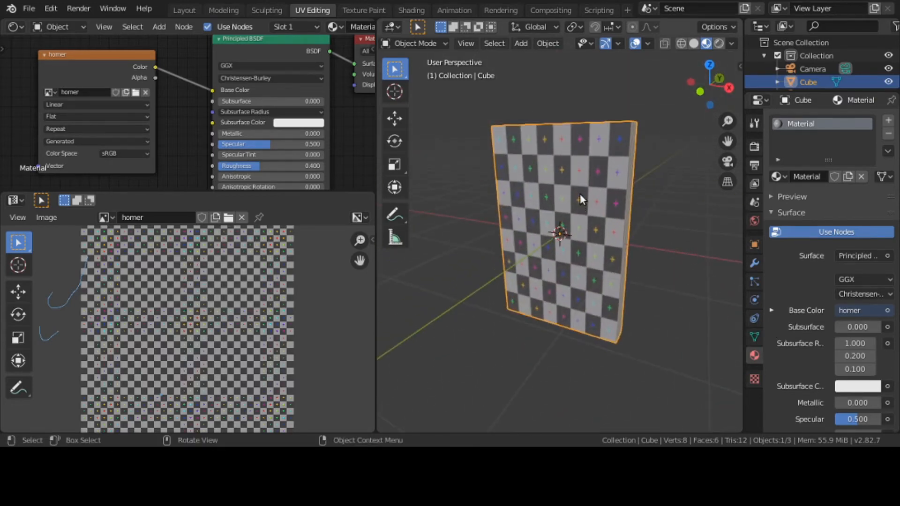
{"action": "middle_click_drag", "start_coordinate": [579, 195], "coordinate": [766, 191]}
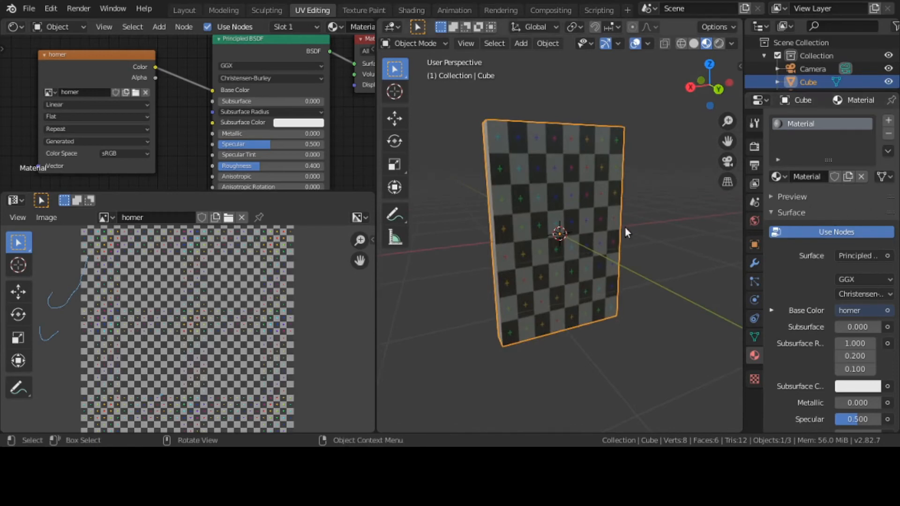
{"action": "middle_click_drag", "start_coordinate": [560, 225], "coordinate": [678, 191]}
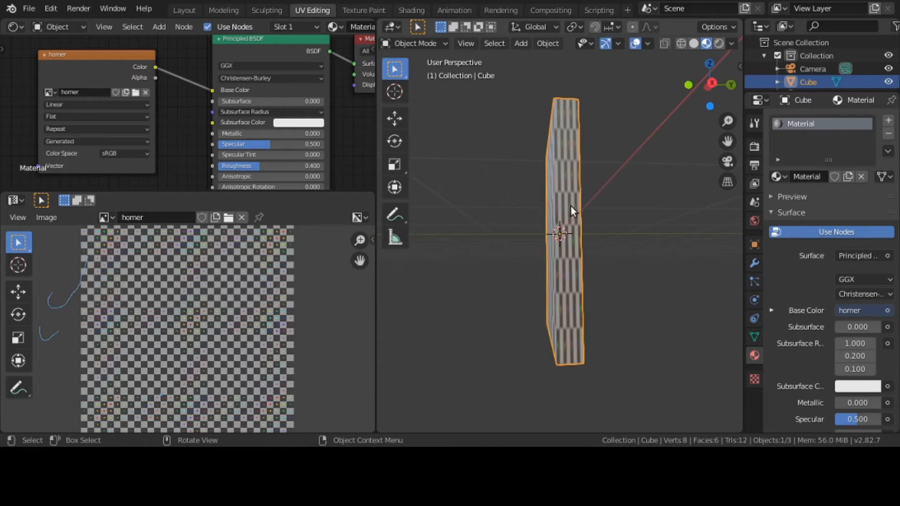
{"action": "middle_click_drag", "start_coordinate": [570, 205], "coordinate": [519, 277]}
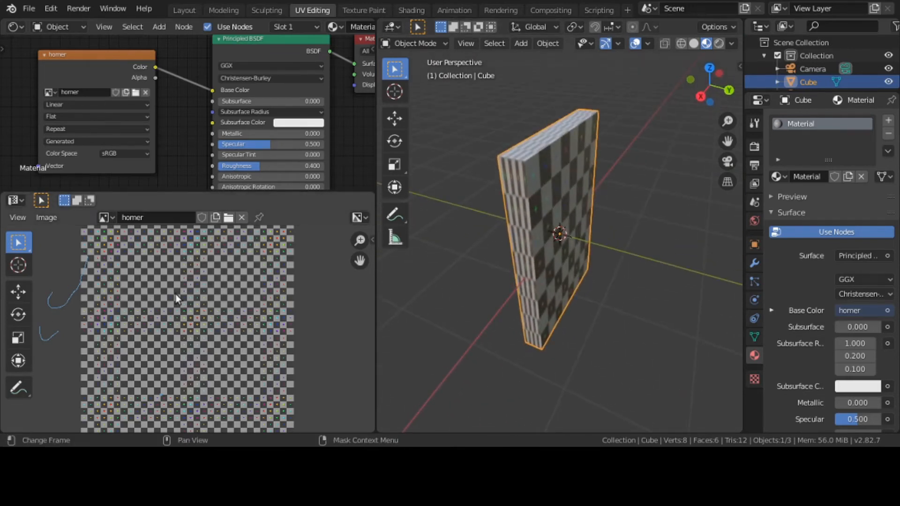
{"action": "middle_click_drag", "start_coordinate": [594, 233], "coordinate": [679, 224]}
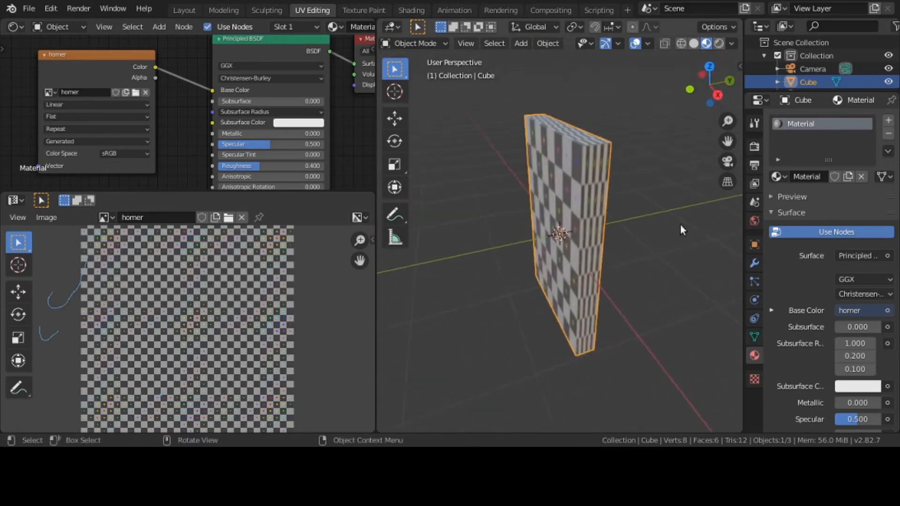
{"action": "middle_click_drag", "start_coordinate": [610, 238], "coordinate": [580, 243]}
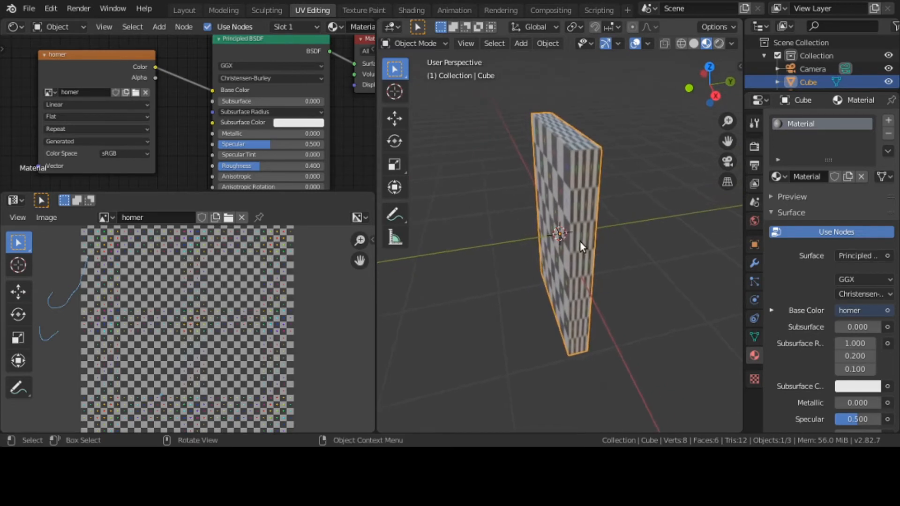
{"action": "key", "text": "n"}
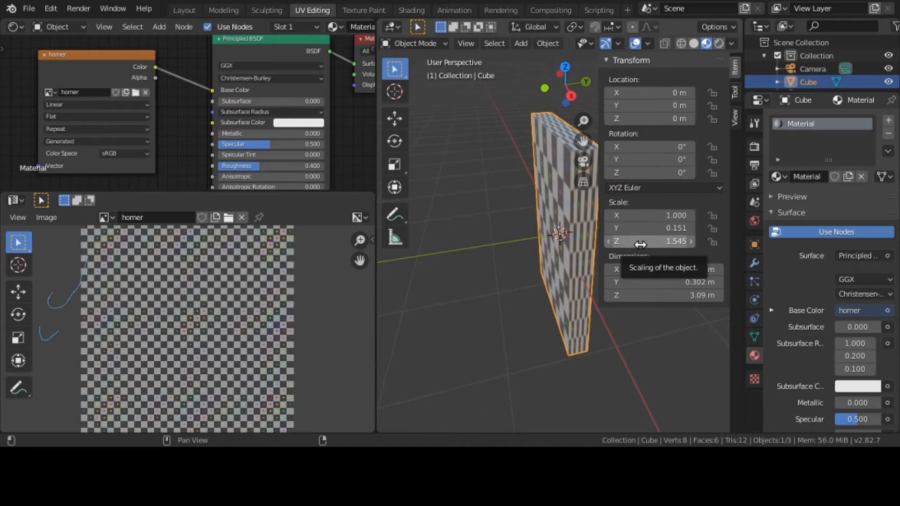
{"action": "left_click", "coordinate": [500, 243]}
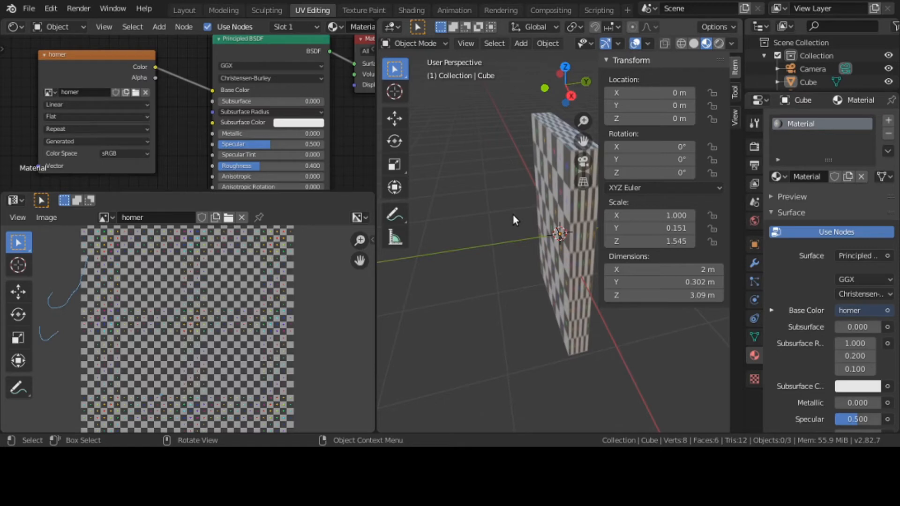
- Apply the scale of all objects in the scene, clear the selection, and hide the Transform values
{"action": "key", "text": "ctrl+a"}
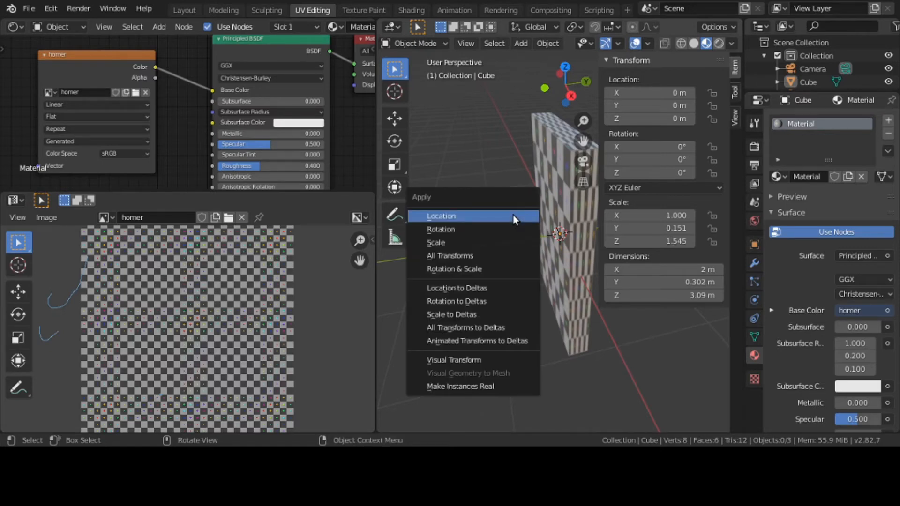
{"action": "left_click", "coordinate": [509, 238]}
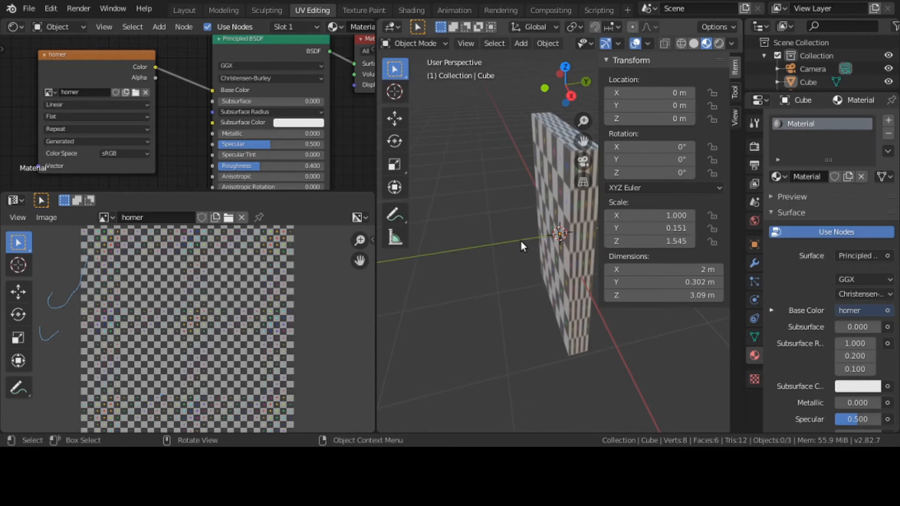
{"action": "key", "text": "a"}
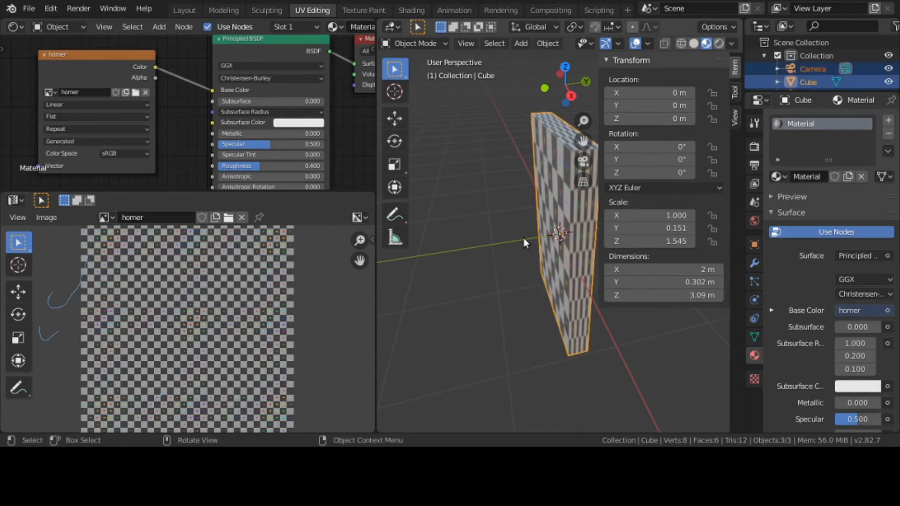
{"action": "key", "text": "ctrl+a"}
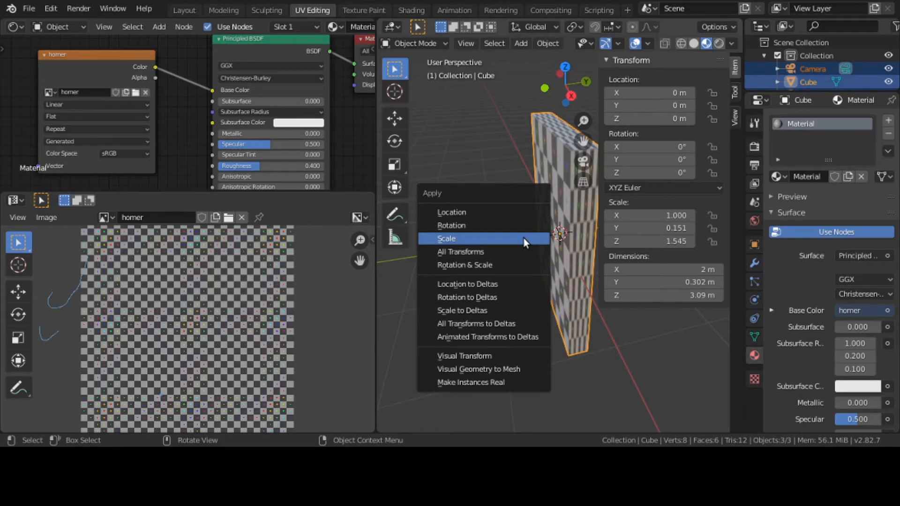
{"action": "left_click", "coordinate": [524, 238]}
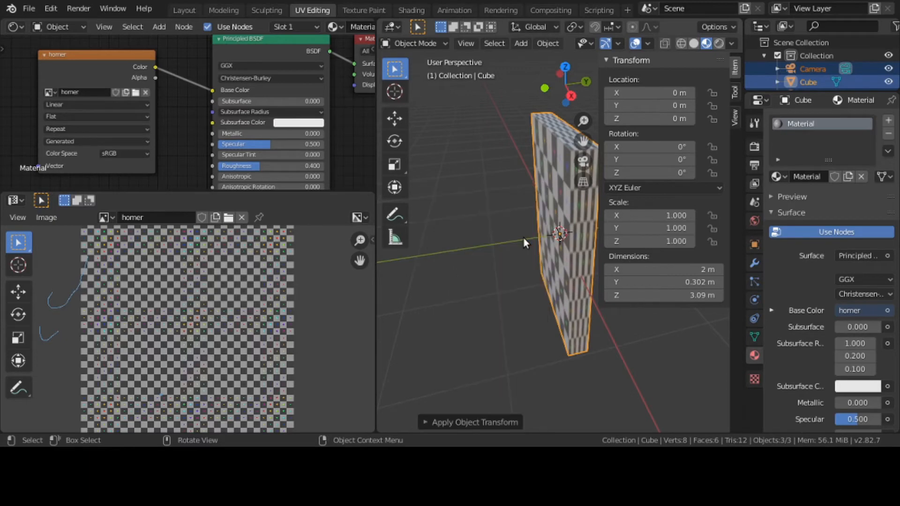
{"action": "left_click", "coordinate": [500, 229]}
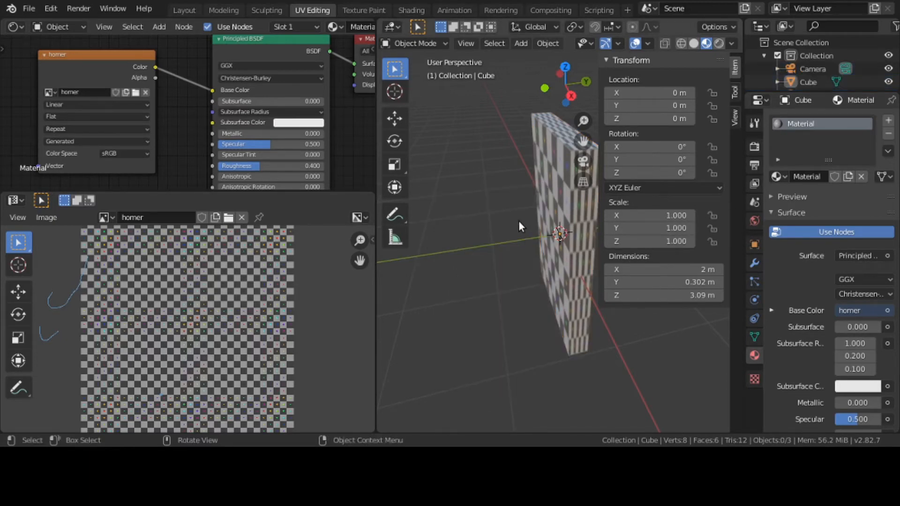
{"action": "key", "text": "n"}
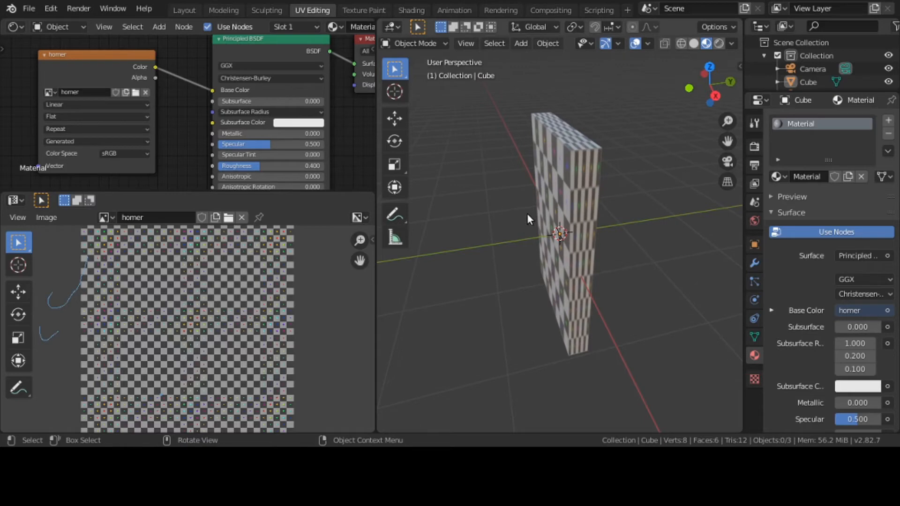
- Switch the slab to Edit Mode and unwrap all of its faces with the standard Unwrap method
{"action": "left_click", "coordinate": [406, 46]}
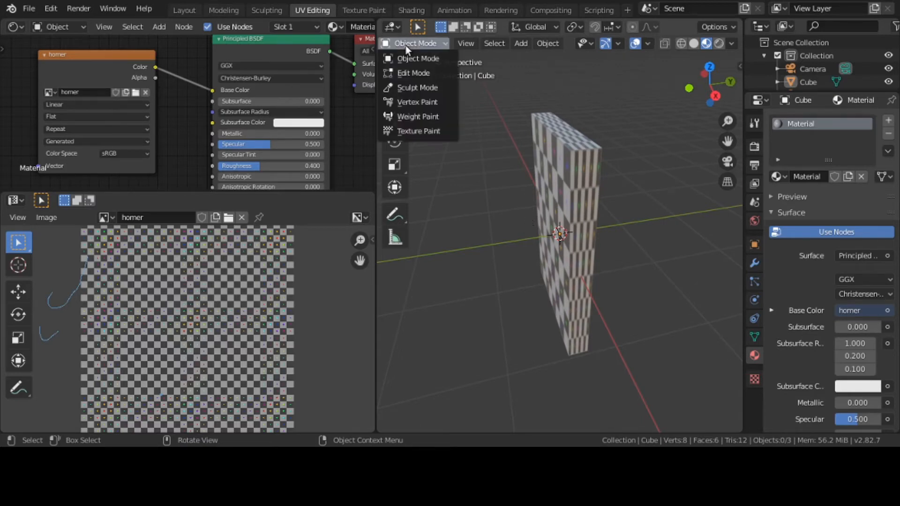
{"action": "left_click", "coordinate": [408, 72]}
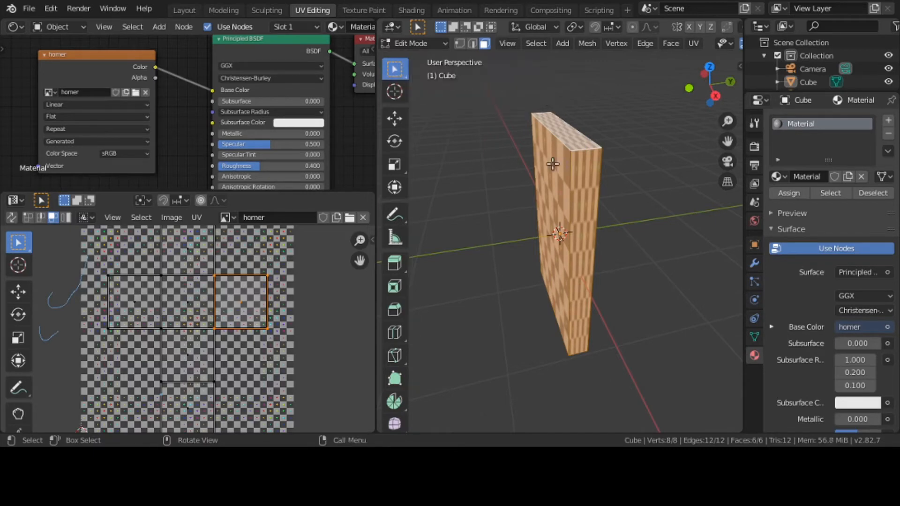
{"action": "key", "text": "u"}
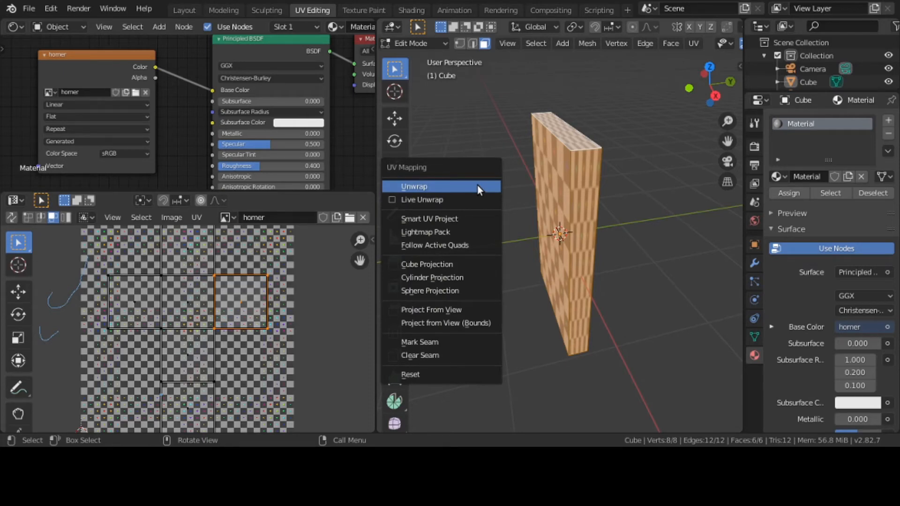
{"action": "left_click", "coordinate": [479, 188]}
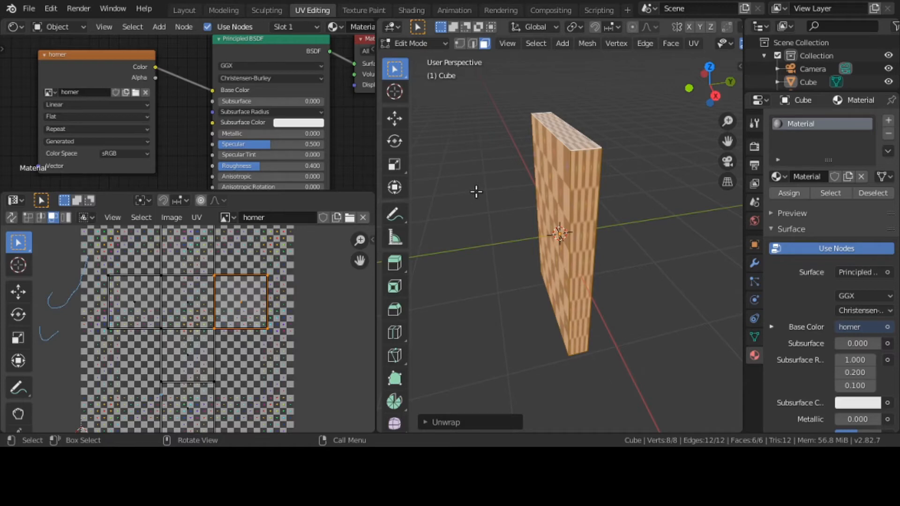
- Unwrap only the narrow vertical side face of the slab
{"action": "left_click", "coordinate": [553, 268]}
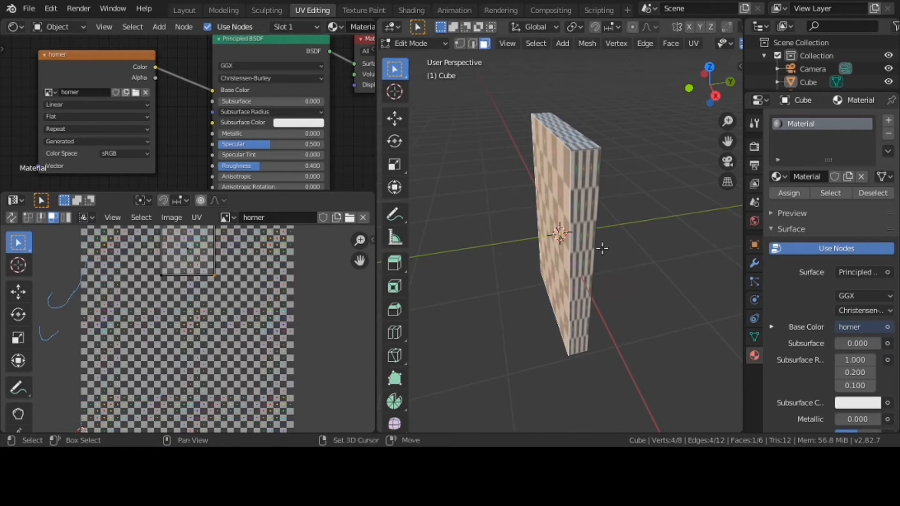
{"action": "left_click", "coordinate": [595, 234]}
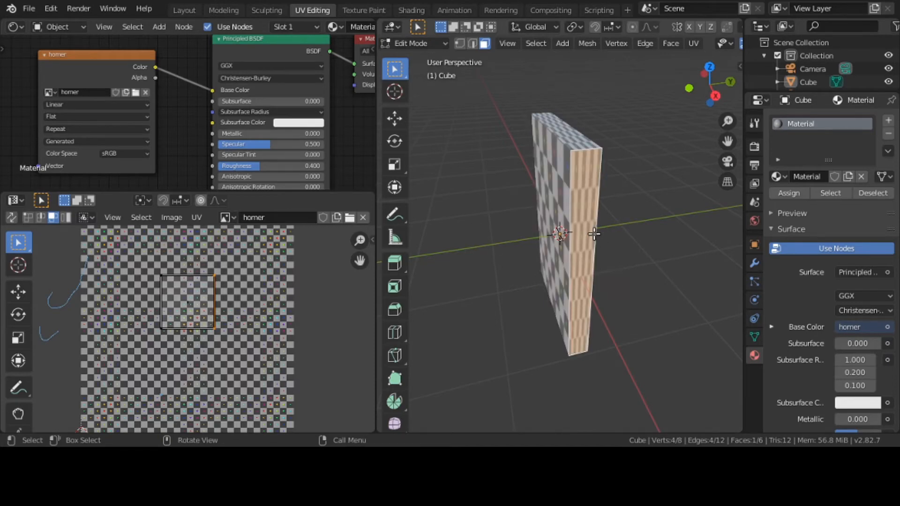
{"action": "key", "text": "u"}
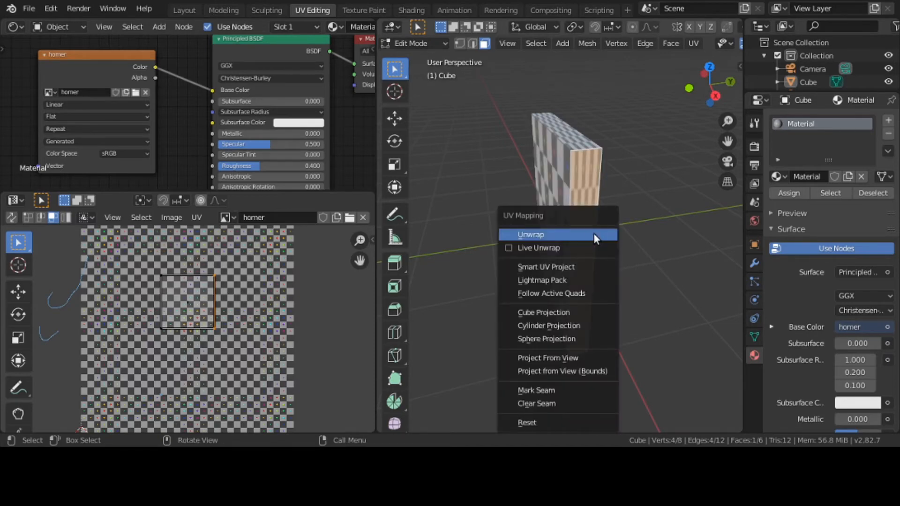
{"action": "left_click", "coordinate": [594, 235]}
{"action": "middle_click_drag", "start_coordinate": [587, 229], "coordinate": [575, 206]}
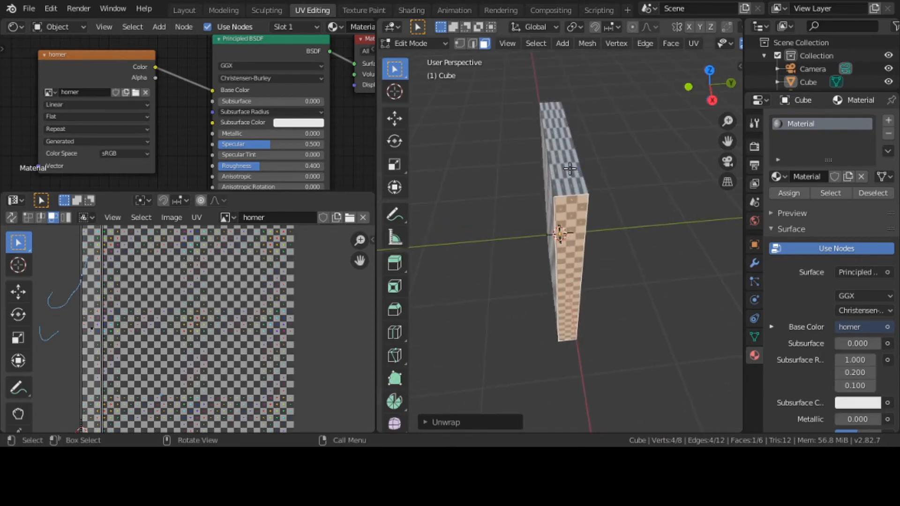
- Unwrap the slab's top face, opposite narrow side and underside together, and clear the face selection
{"action": "left_click", "coordinate": [570, 168]}
{"action": "middle_click_drag", "start_coordinate": [570, 169], "coordinate": [378, 149]}
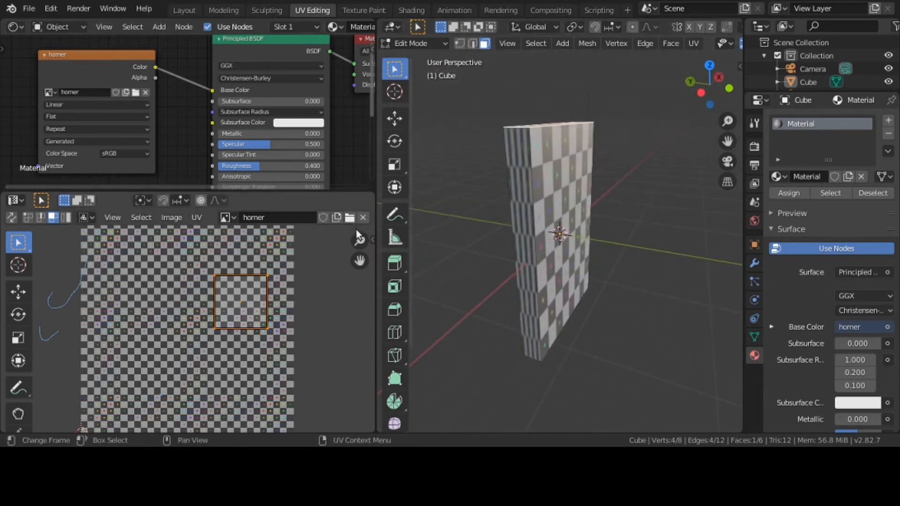
{"action": "left_click", "coordinate": [521, 245], "text": "shift"}
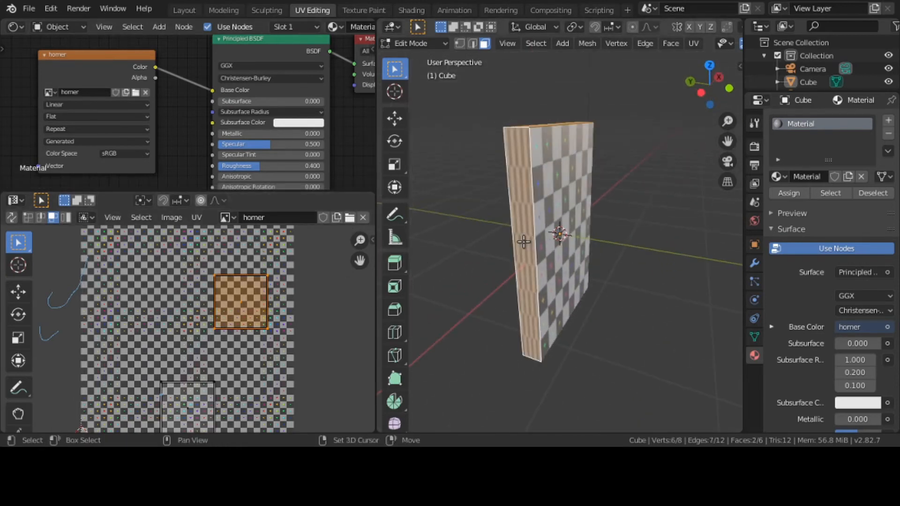
{"action": "middle_click_drag", "start_coordinate": [527, 257], "coordinate": [537, 169]}
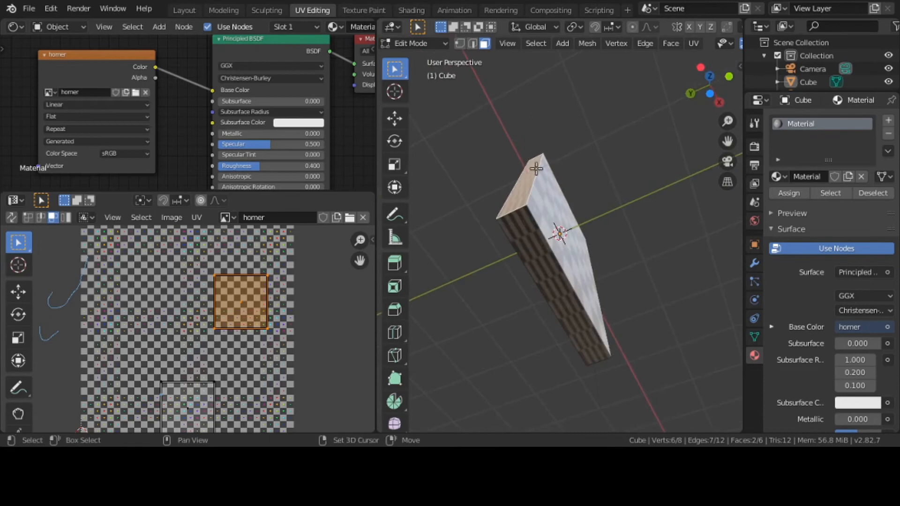
{"action": "left_click", "coordinate": [542, 261], "text": "shift"}
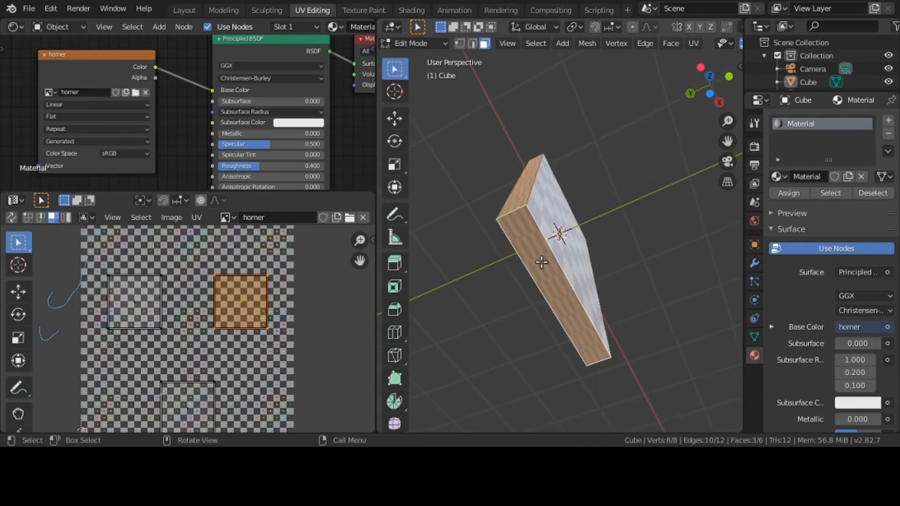
{"action": "key", "text": "u"}
{"action": "left_click", "coordinate": [541, 262]}
{"action": "middle_click_drag", "start_coordinate": [541, 262], "coordinate": [576, 364]}
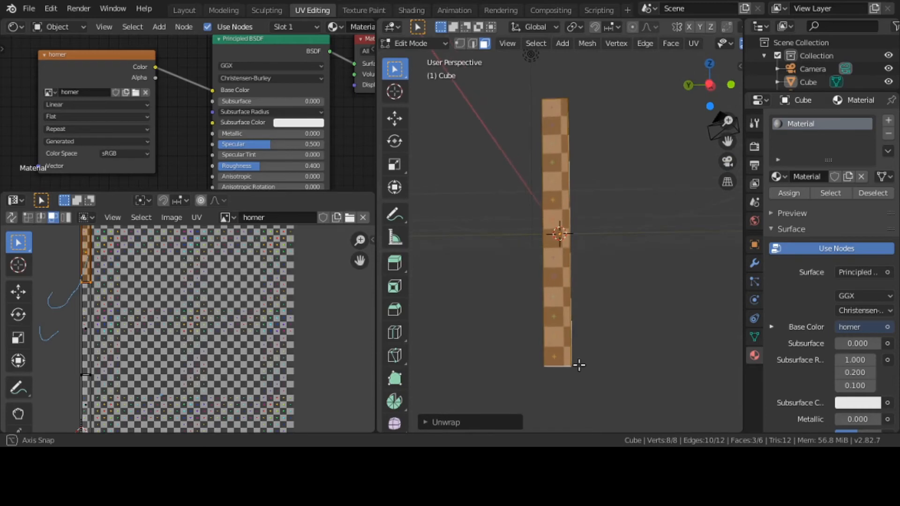
{"action": "left_click", "coordinate": [511, 231]}
{"action": "middle_click_drag", "start_coordinate": [511, 231], "coordinate": [450, 281]}
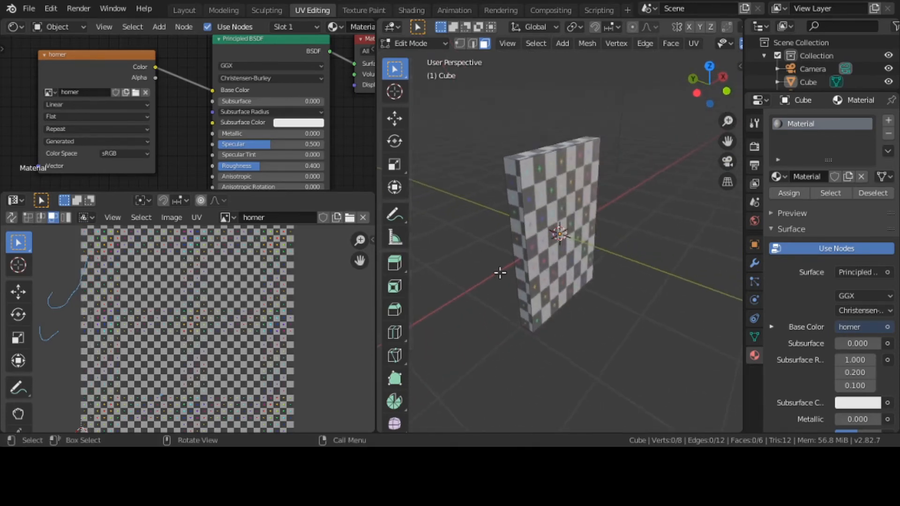
- Save the current Blender file
{"action": "middle_click_drag", "start_coordinate": [566, 165], "coordinate": [417, 197]}
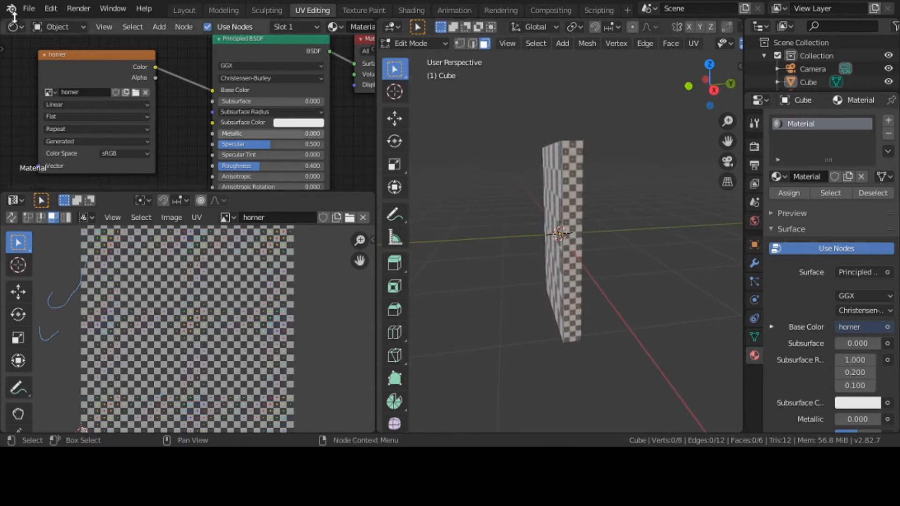
{"action": "left_click", "coordinate": [30, 8]}
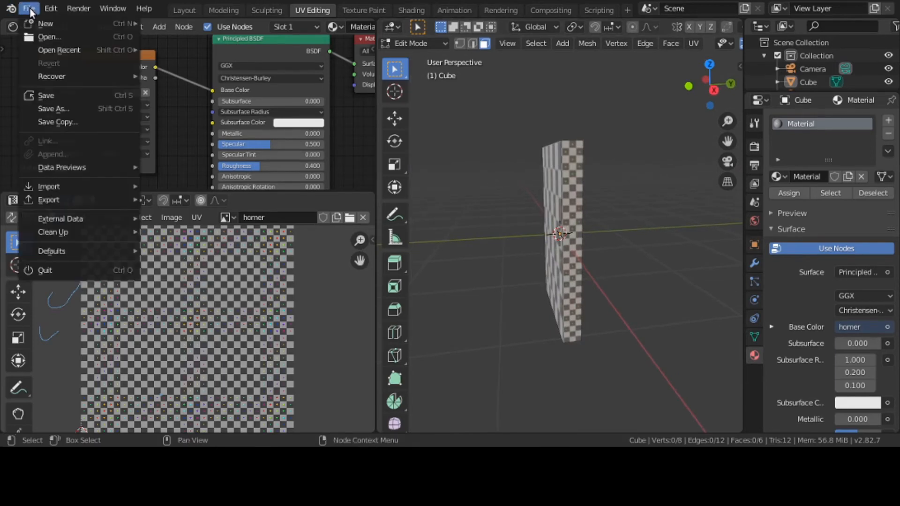
{"action": "left_click", "coordinate": [57, 97]}
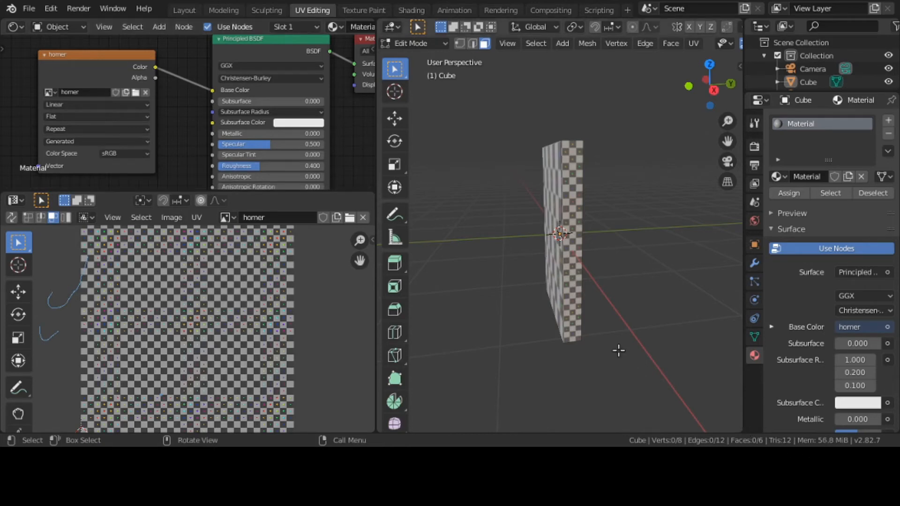
- Select every face of the slab and unwrap them all together again
{"action": "middle_click_drag", "start_coordinate": [570, 268], "coordinate": [623, 276]}
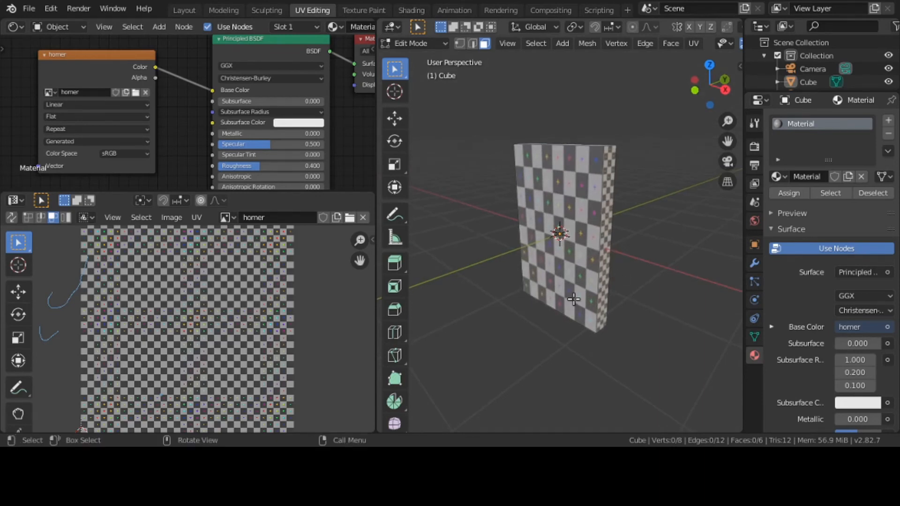
{"action": "key", "text": "a"}
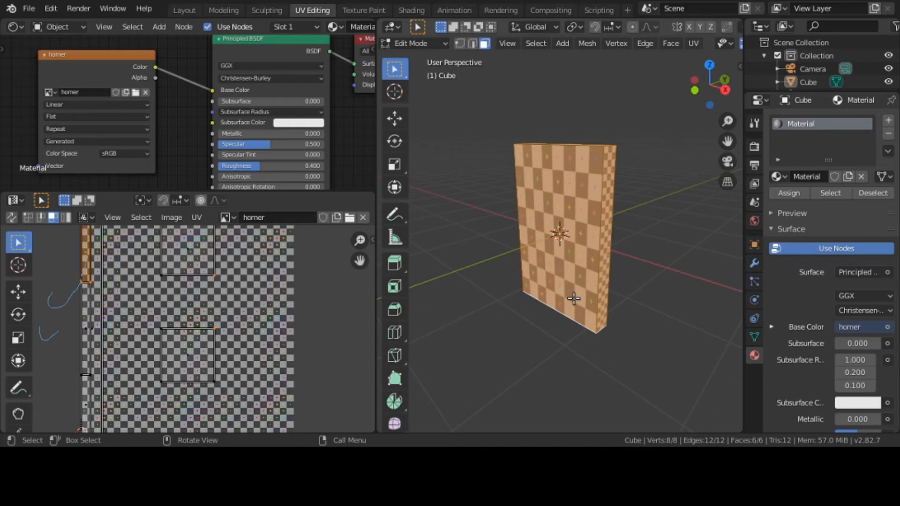
{"action": "key", "text": "u"}
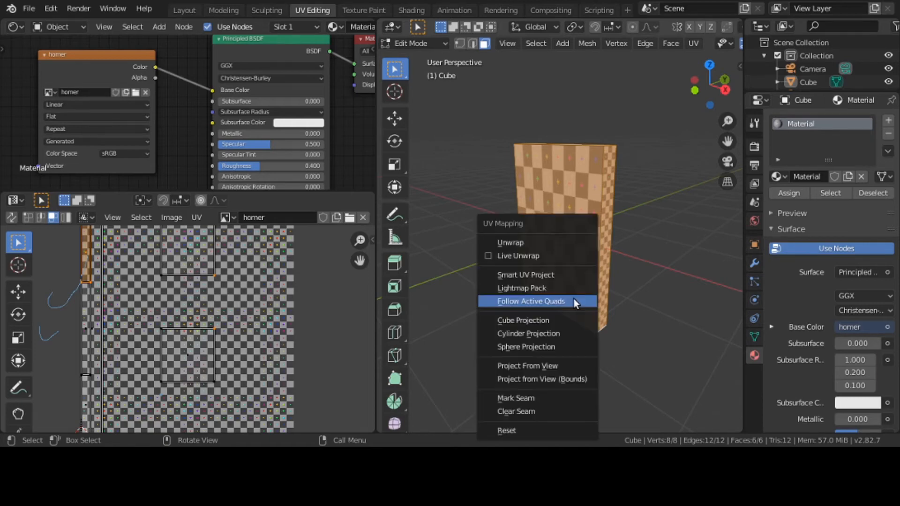
{"action": "left_click", "coordinate": [561, 244]}
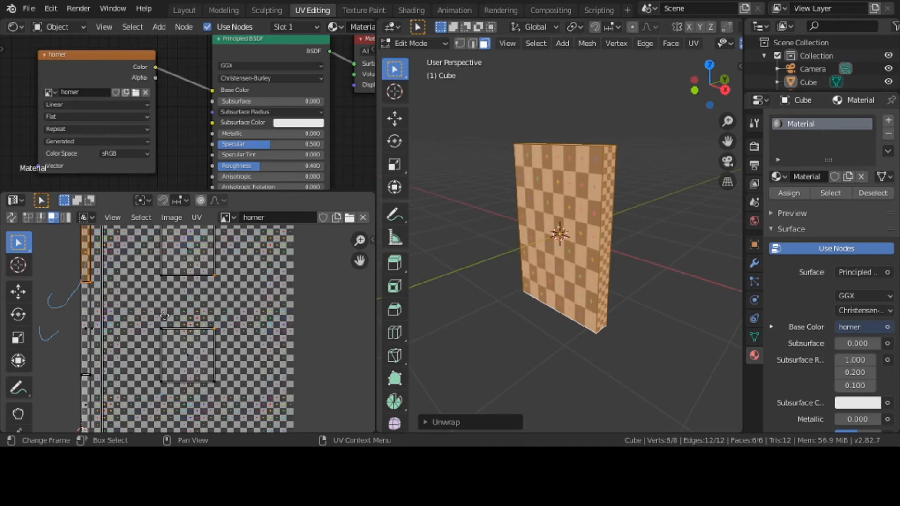
- Examine which area of the UV grid each of the slab's large, top and narrow side faces occupies
{"action": "middle_click_drag", "start_coordinate": [164, 313], "coordinate": [185, 316]}
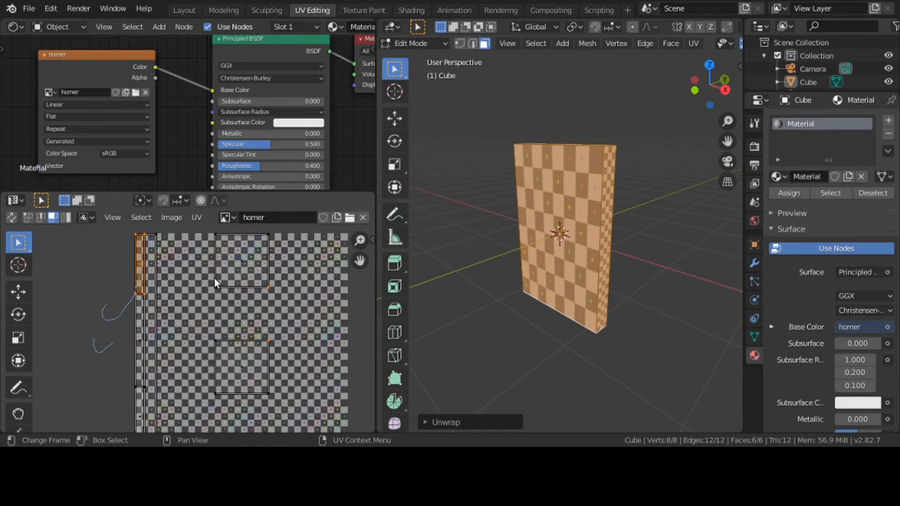
{"action": "left_click", "coordinate": [264, 264]}
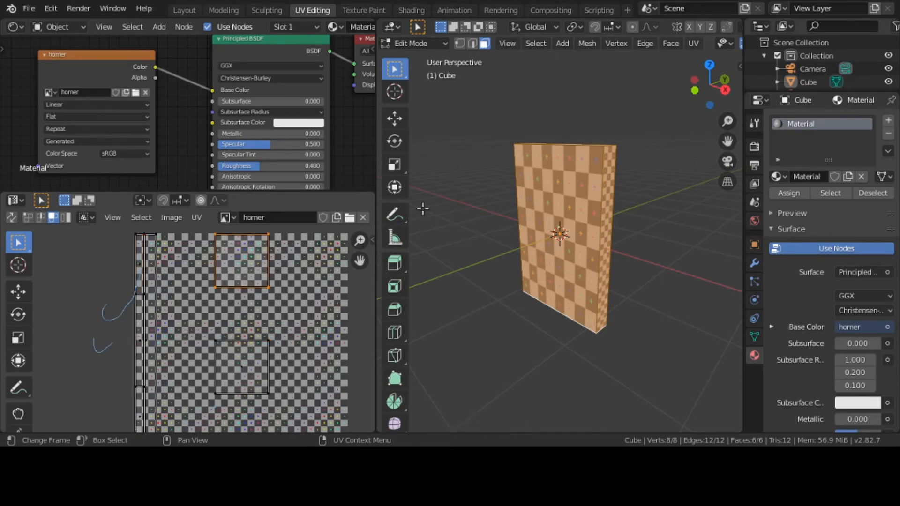
{"action": "left_click", "coordinate": [556, 196]}
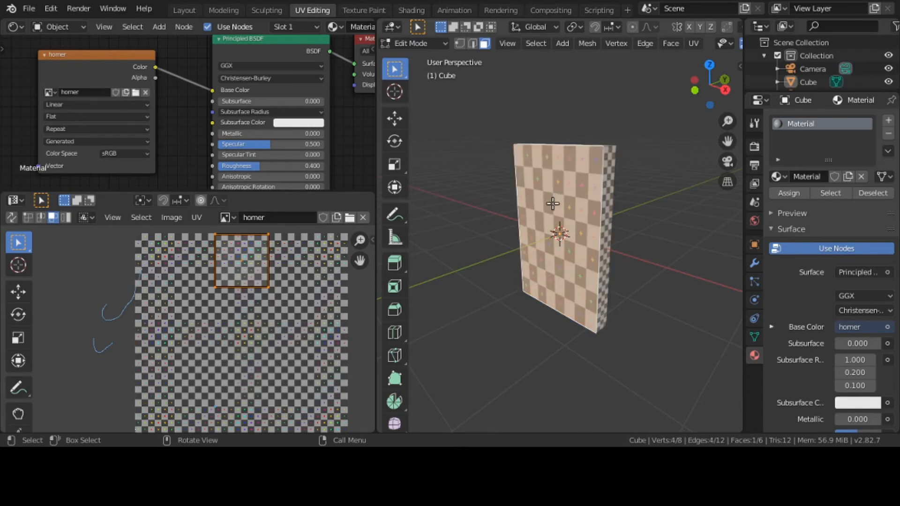
{"action": "middle_click_drag", "start_coordinate": [555, 197], "coordinate": [435, 193]}
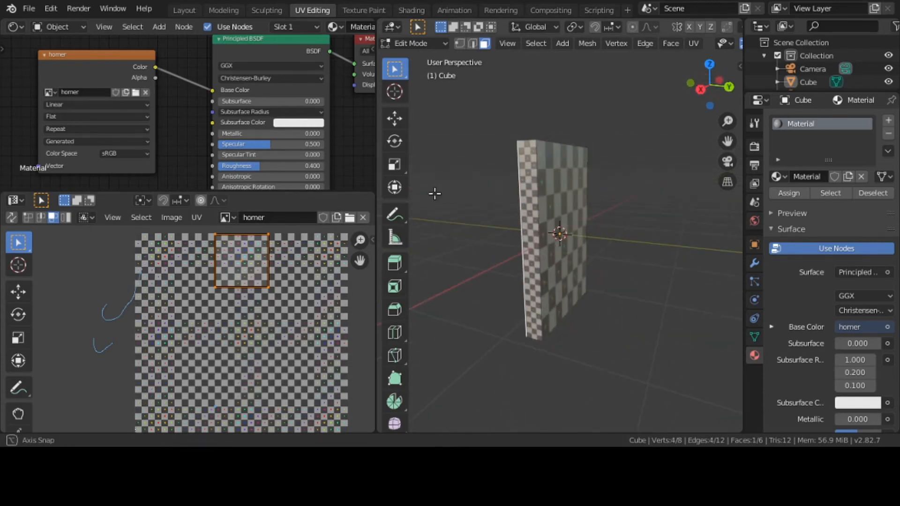
{"action": "left_click", "coordinate": [564, 199]}
{"action": "middle_click_drag", "start_coordinate": [564, 198], "coordinate": [604, 241]}
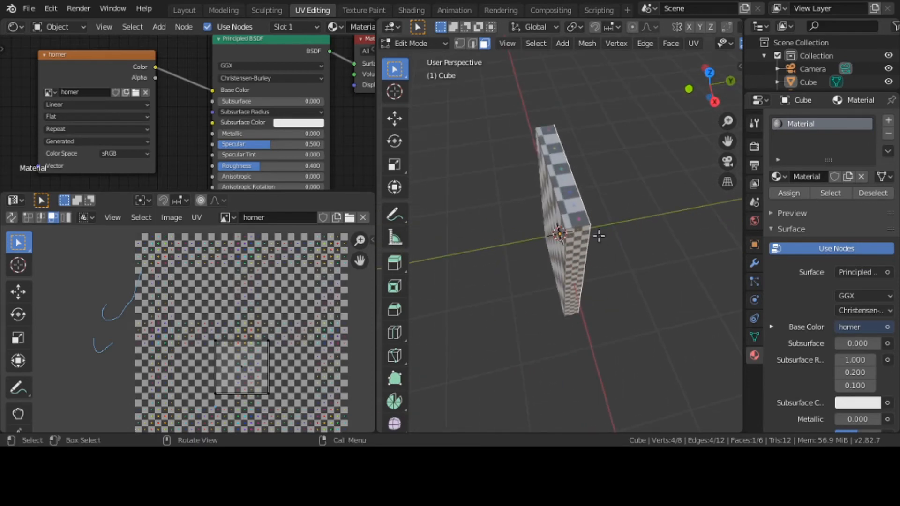
{"action": "left_click", "coordinate": [573, 195]}
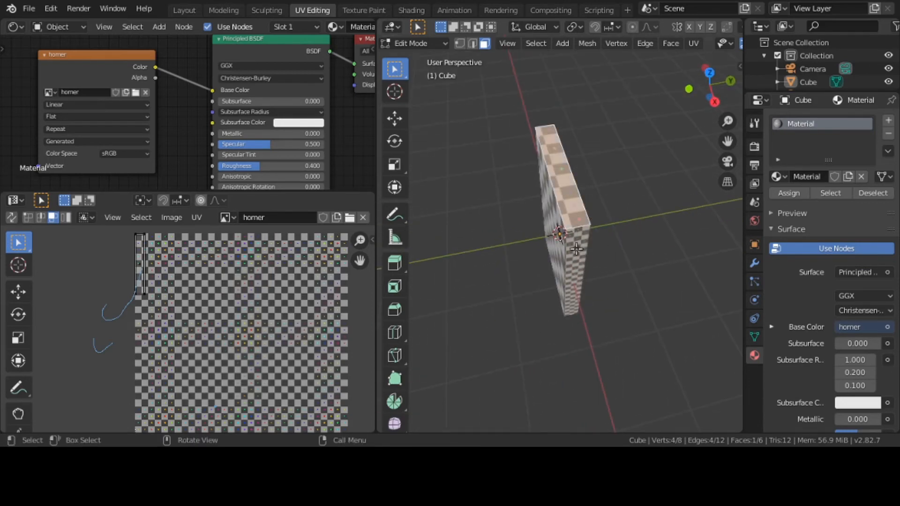
{"action": "middle_click_drag", "start_coordinate": [576, 250], "coordinate": [578, 222]}
{"action": "left_click", "coordinate": [573, 228]}
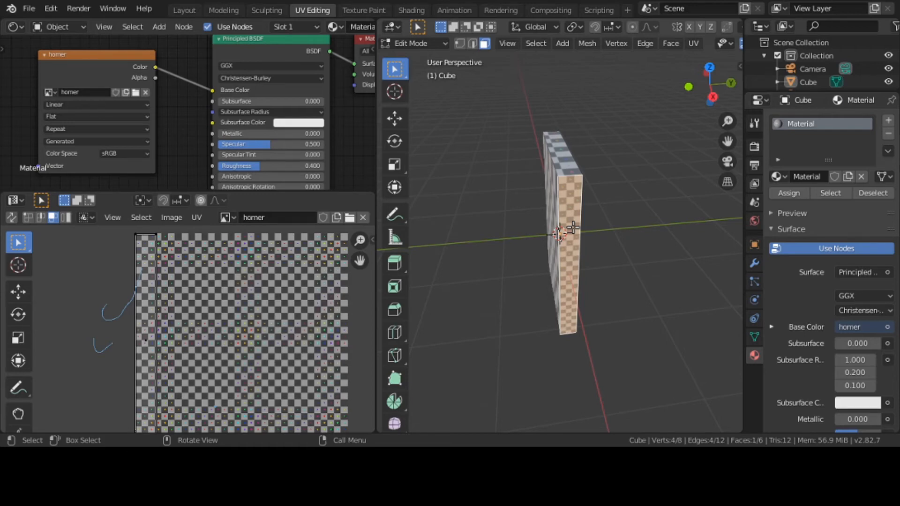
- Clear the face selection and mark seams along one long top edge and the adjoining short top edge of the slab
{"action": "left_click", "coordinate": [509, 169]}
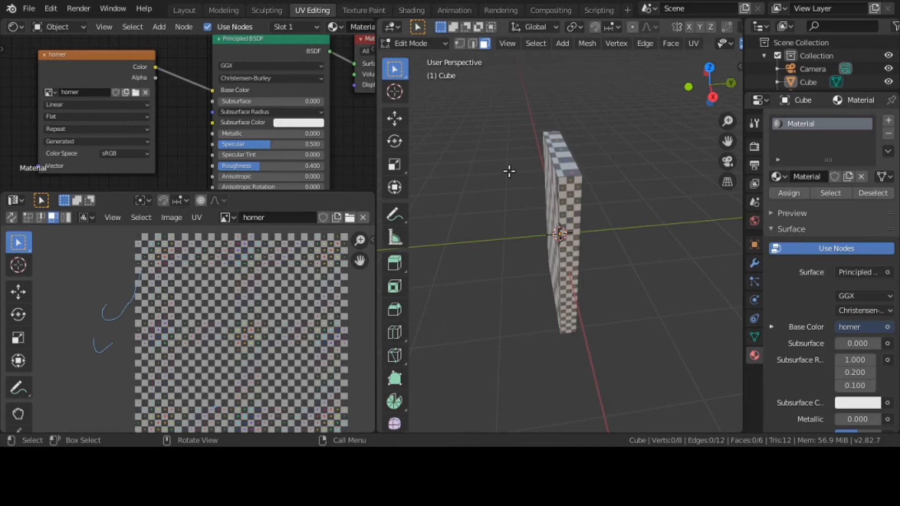
{"action": "left_click", "coordinate": [470, 42]}
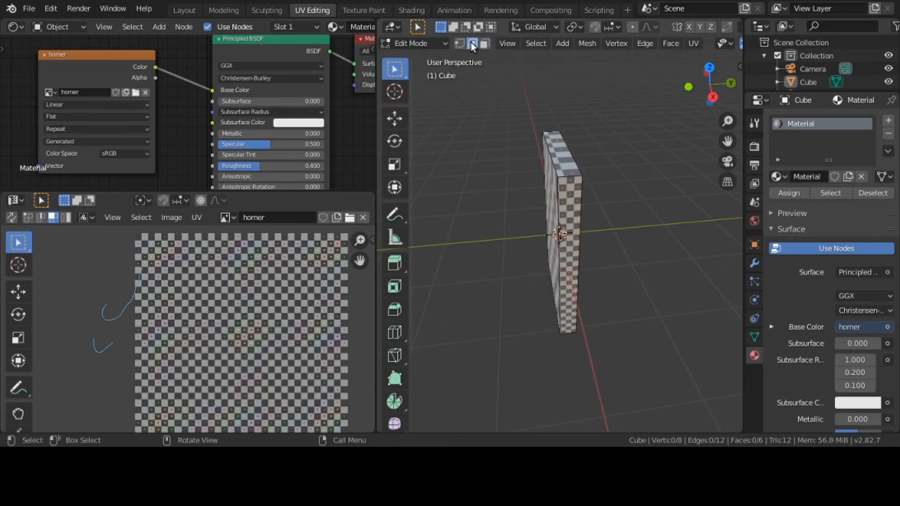
{"action": "left_click", "coordinate": [571, 178]}
{"action": "left_click", "coordinate": [554, 151], "text": "shift"}
{"action": "key", "text": "u"}
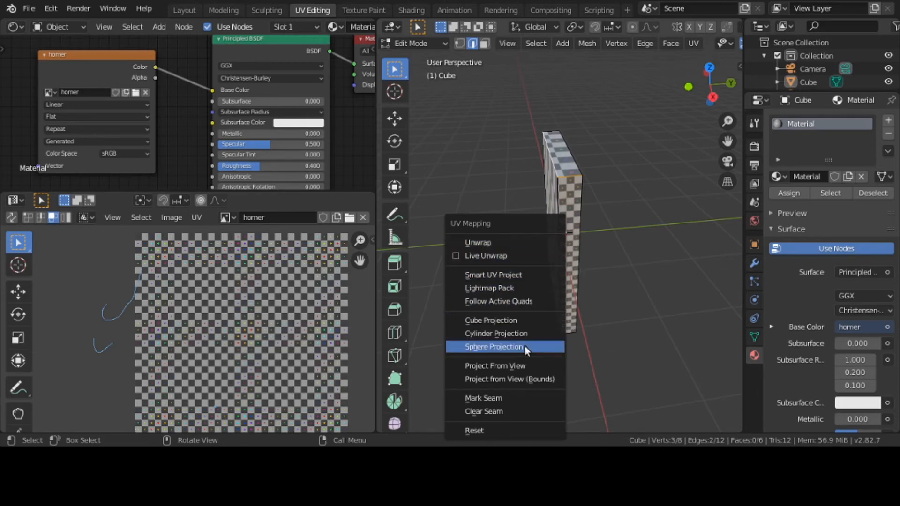
{"action": "left_click", "coordinate": [519, 398]}
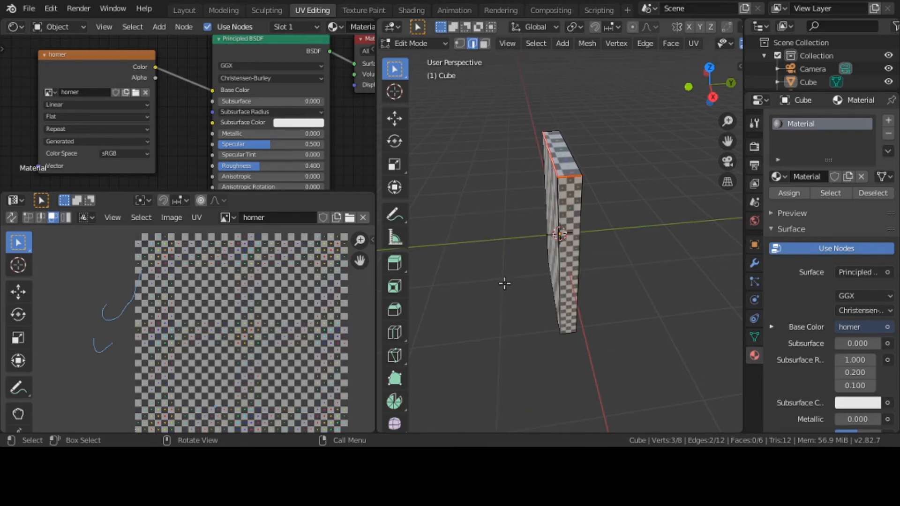
- Unwrap the whole slab using the two top-edge seams and select one face in the resulting UV layout
{"action": "key", "text": "a"}
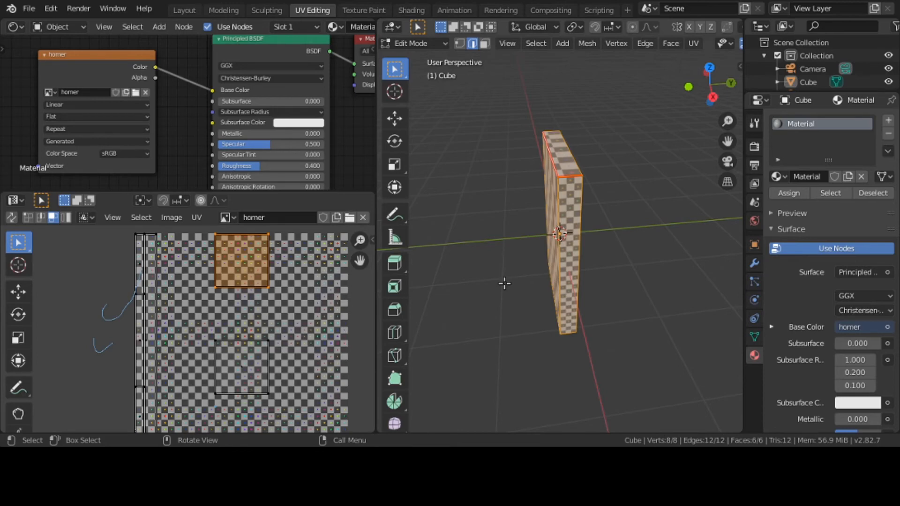
{"action": "key", "text": "u"}
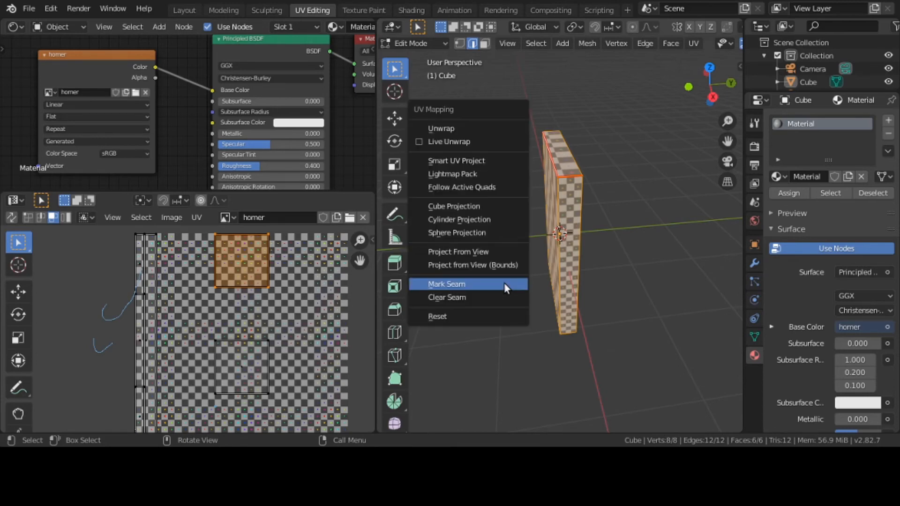
{"action": "left_click", "coordinate": [481, 130]}
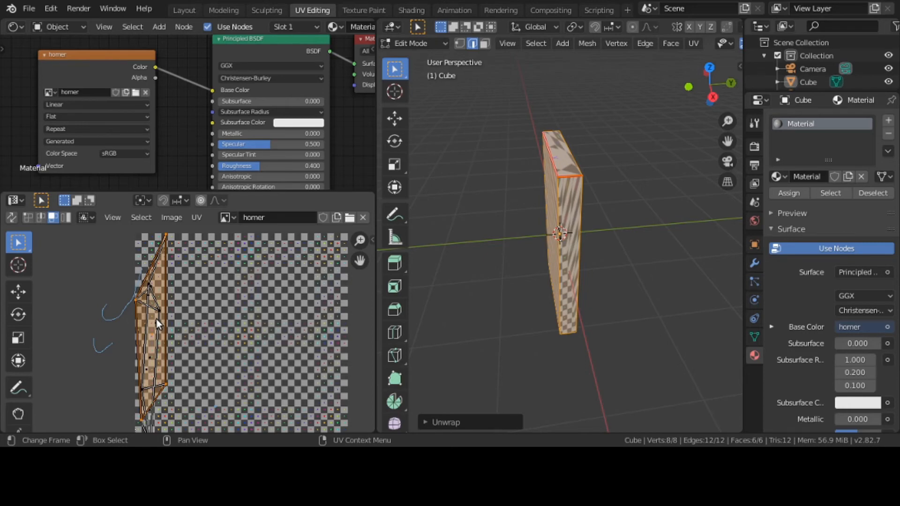
{"action": "left_click", "coordinate": [153, 319], "text": "alt"}
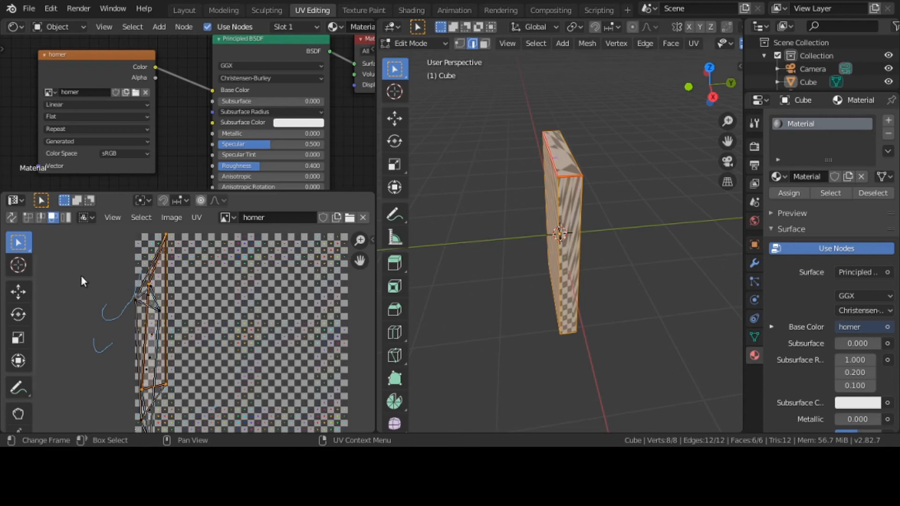
- Mark seams on the large face's two vertical edges and bottom edge, the other short top edge, and both short bottom edges
{"action": "left_click", "coordinate": [502, 323]}
{"action": "left_click", "coordinate": [526, 208]}
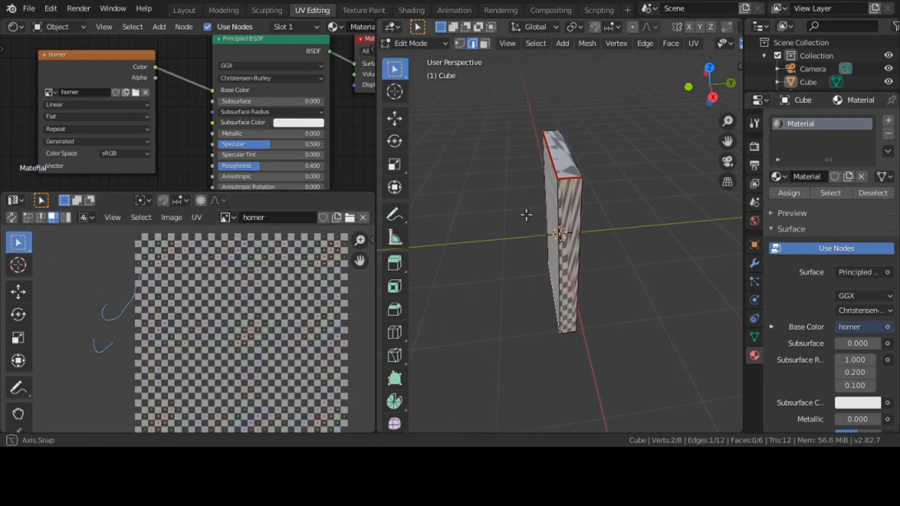
{"action": "middle_click_drag", "start_coordinate": [526, 215], "coordinate": [542, 221]}
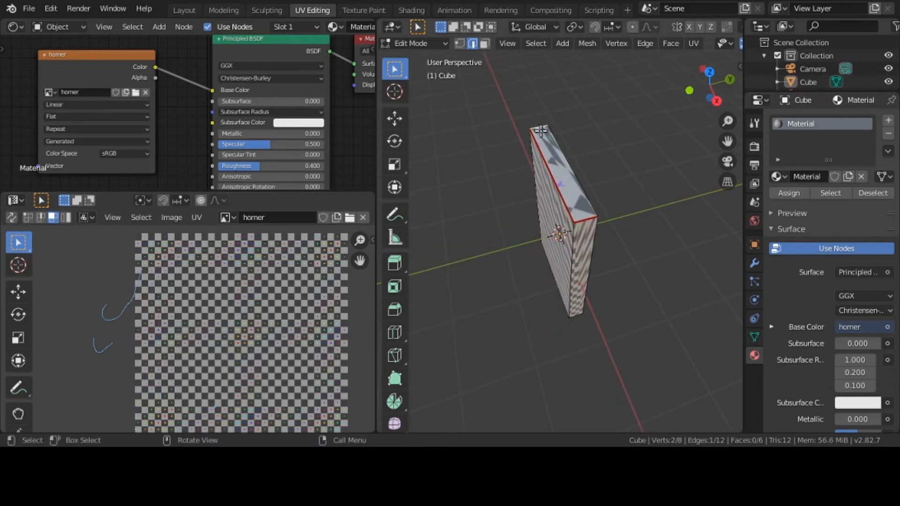
{"action": "left_click", "coordinate": [571, 265], "text": "shift"}
{"action": "left_click", "coordinate": [533, 187], "text": "shift"}
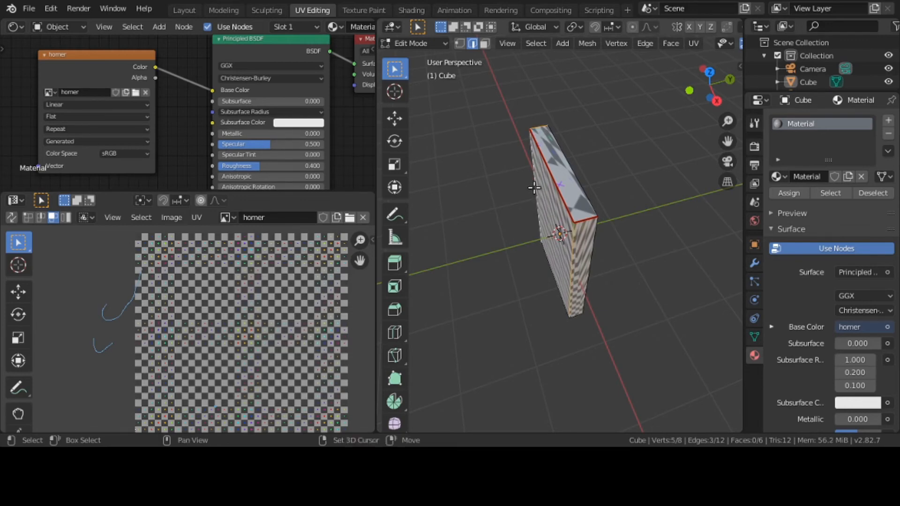
{"action": "middle_click_drag", "start_coordinate": [561, 287], "coordinate": [578, 254]}
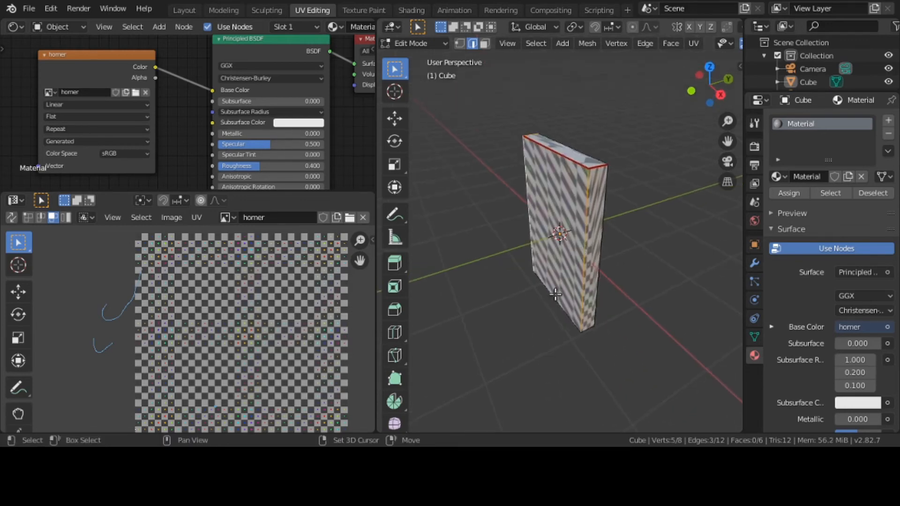
{"action": "left_click", "coordinate": [583, 327], "text": "shift"}
{"action": "left_click", "coordinate": [588, 328], "text": "shift"}
{"action": "middle_click_drag", "start_coordinate": [588, 327], "coordinate": [453, 303]}
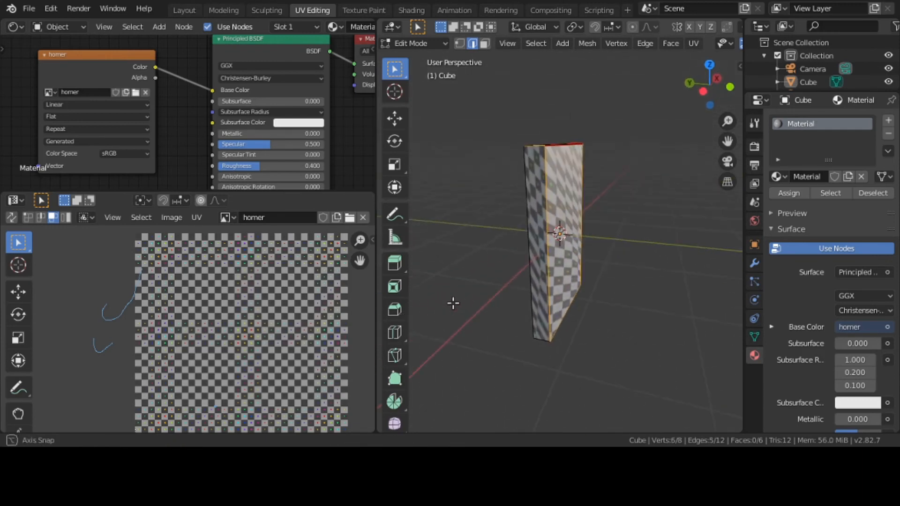
{"action": "left_click", "coordinate": [540, 334], "text": "shift"}
{"action": "middle_click_drag", "start_coordinate": [540, 334], "coordinate": [562, 304]}
{"action": "key", "text": "u"}
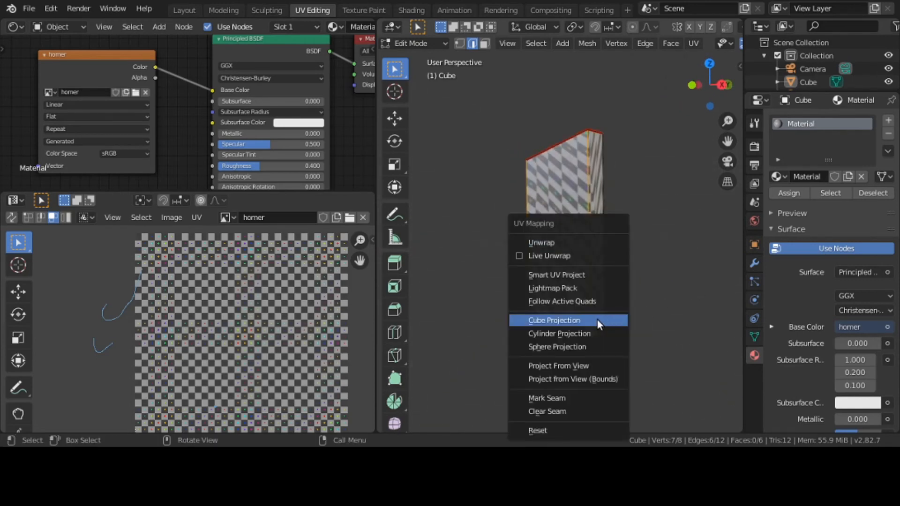
{"action": "left_click", "coordinate": [584, 401]}
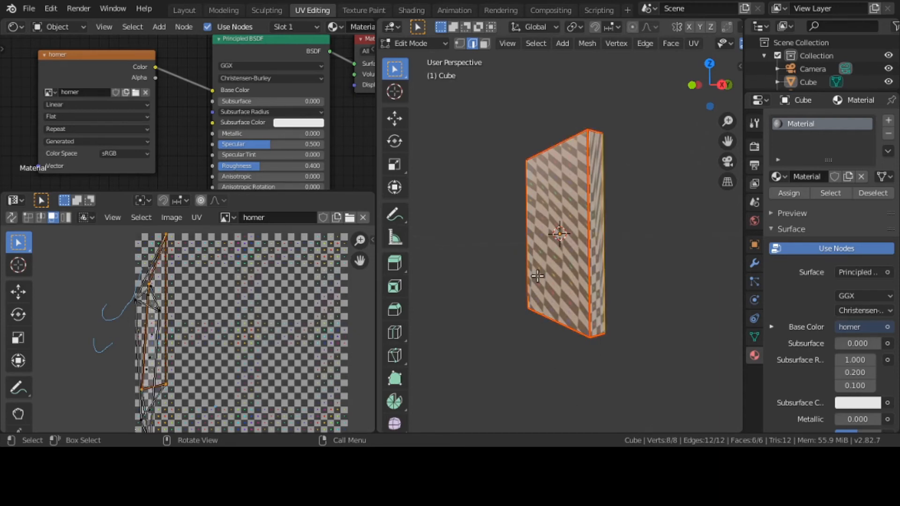
- Unwrap all faces of the slab with the added seams and bring the complete UV layout into view
{"action": "key", "text": "u"}
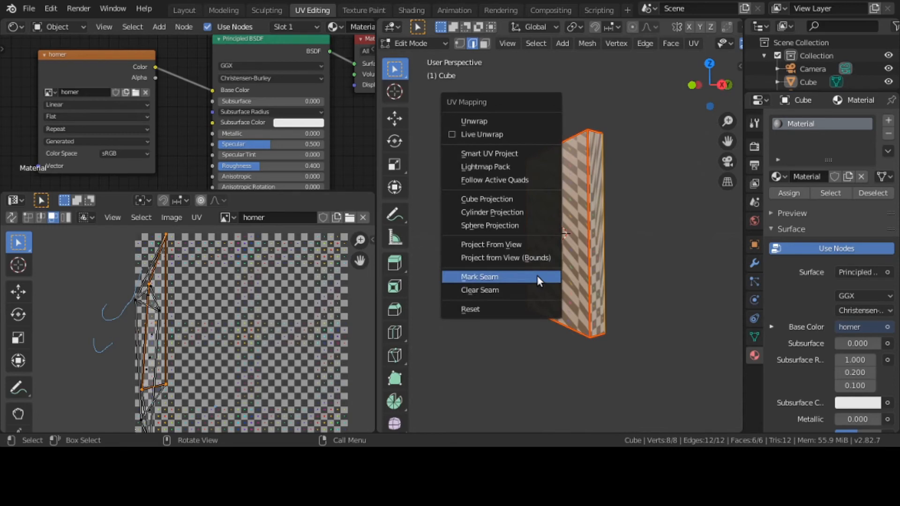
{"action": "left_click", "coordinate": [509, 123]}
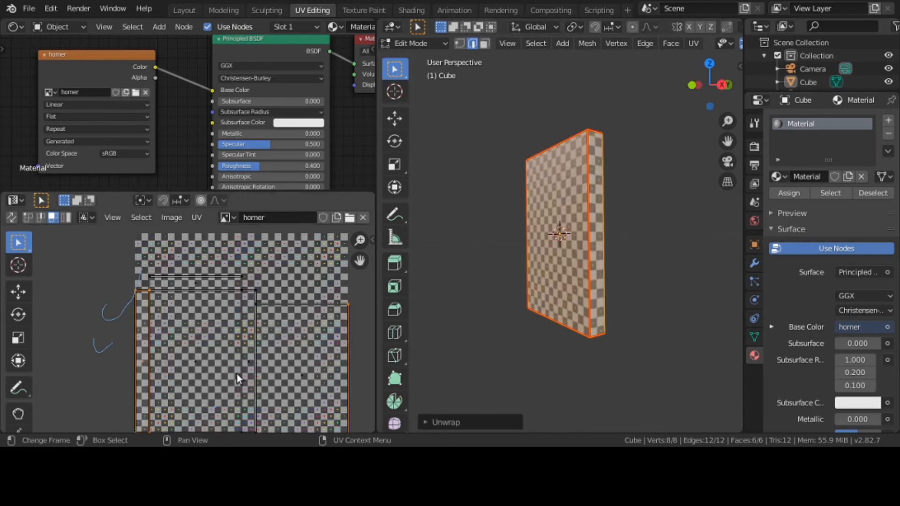
{"action": "middle_click_drag", "start_coordinate": [237, 373], "coordinate": [245, 343]}
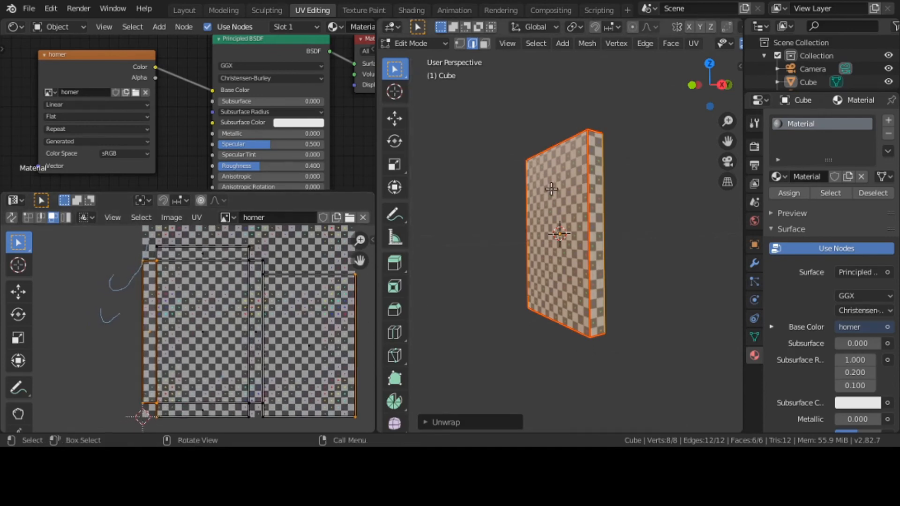
- Examine where each large, top and narrow face of the slab lies in the seam-based UV layout
{"action": "left_click", "coordinate": [485, 44]}
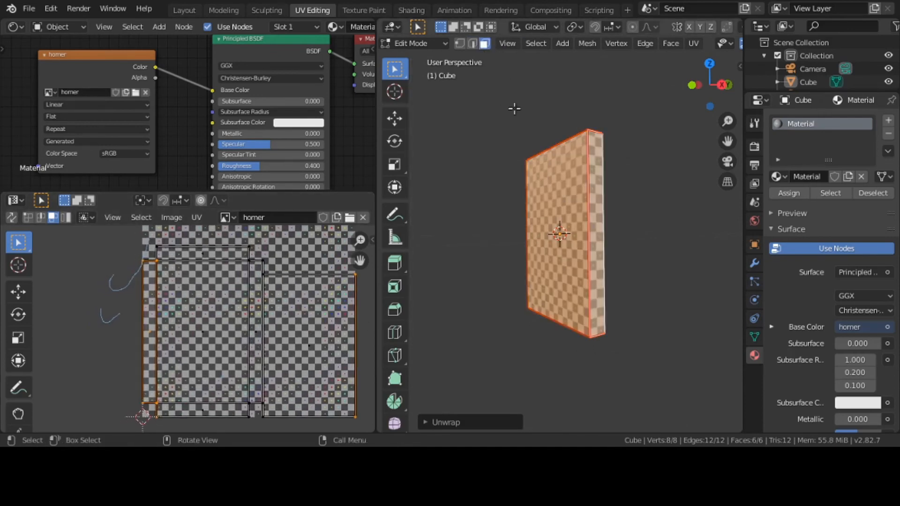
{"action": "left_click", "coordinate": [543, 174]}
{"action": "middle_click_drag", "start_coordinate": [554, 201], "coordinate": [457, 203]}
{"action": "left_click", "coordinate": [571, 219]}
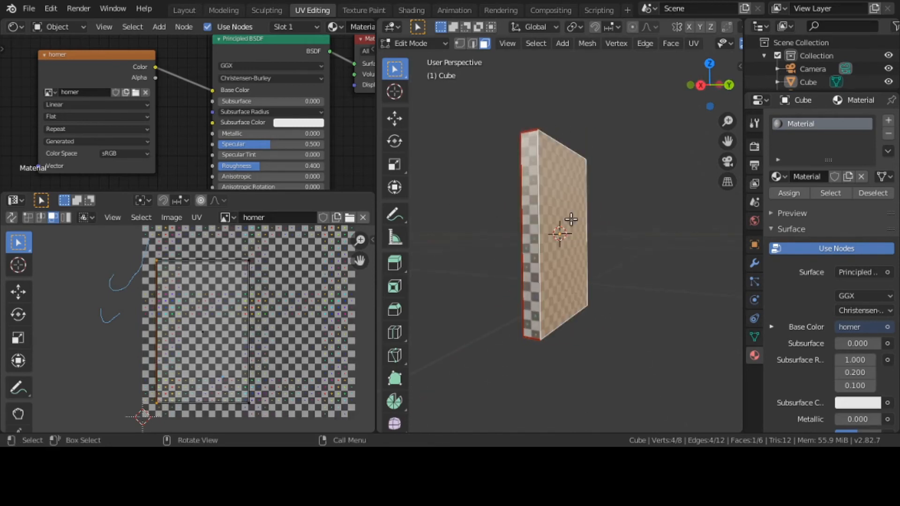
{"action": "middle_click_drag", "start_coordinate": [570, 219], "coordinate": [584, 285]}
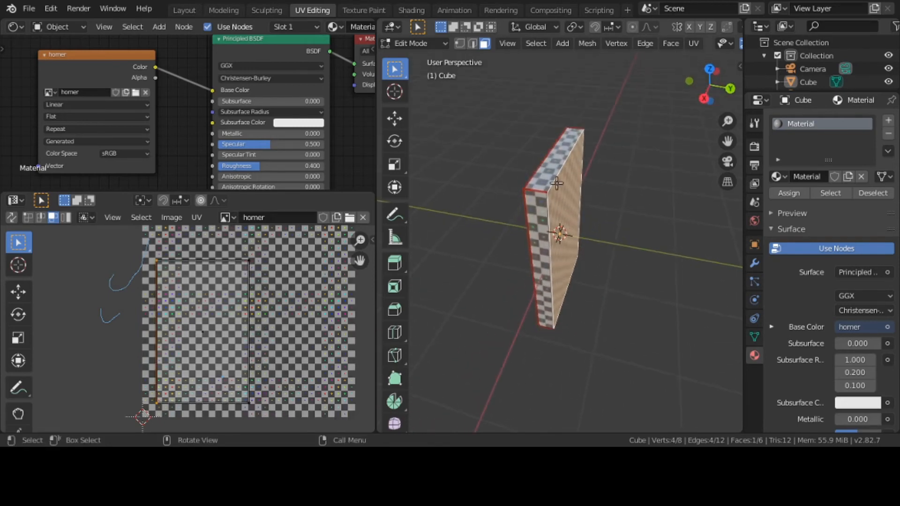
{"action": "left_click", "coordinate": [555, 166]}
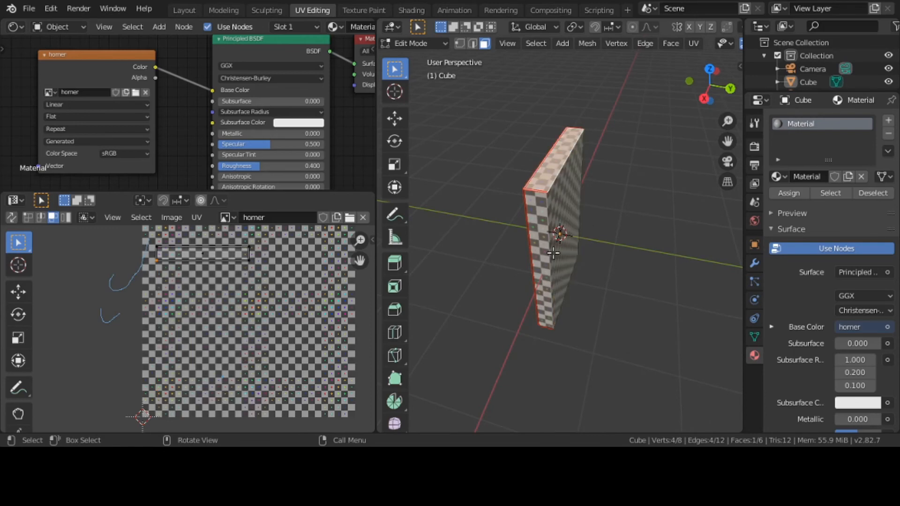
{"action": "middle_click_drag", "start_coordinate": [553, 253], "coordinate": [468, 381]}
{"action": "left_click", "coordinate": [548, 219]}
{"action": "left_click", "coordinate": [551, 303]}
{"action": "middle_click_drag", "start_coordinate": [597, 267], "coordinate": [582, 253]}
{"action": "left_click", "coordinate": [579, 237]}
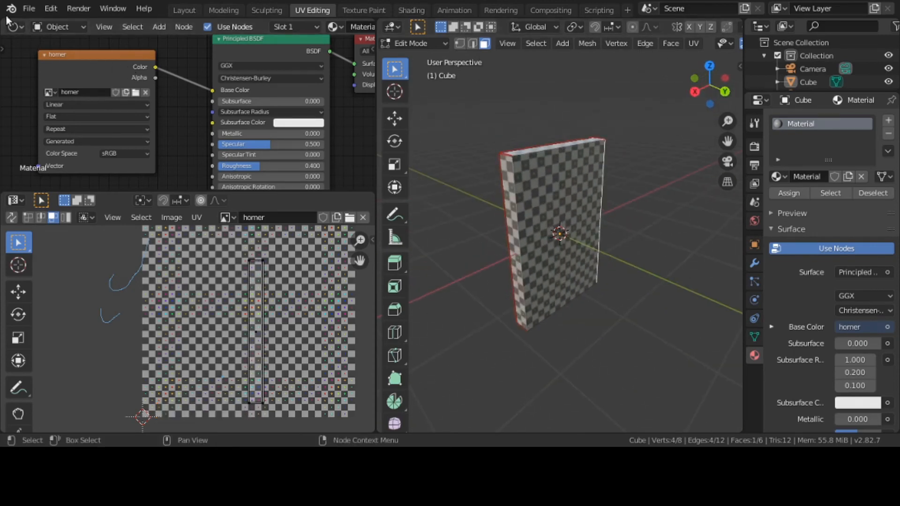
{"action": "left_click", "coordinate": [23, 11]}
{"action": "left_click", "coordinate": [48, 97]}
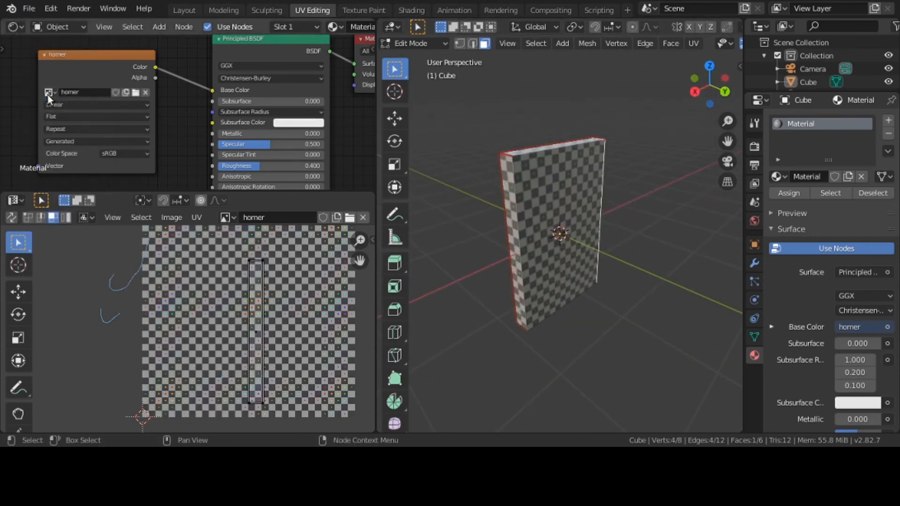
{"action": "middle_click_drag", "start_coordinate": [478, 267], "coordinate": [626, 266]}
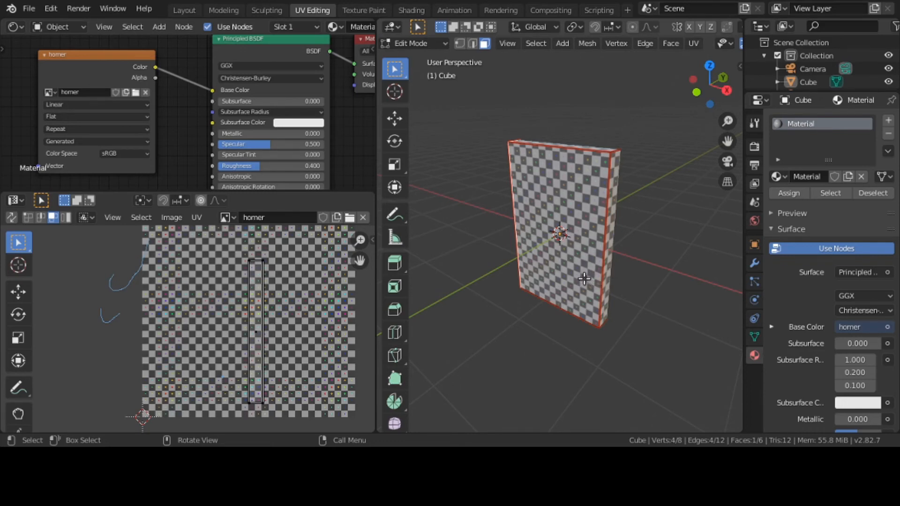
{"action": "middle_click_drag", "start_coordinate": [550, 281], "coordinate": [480, 277]}
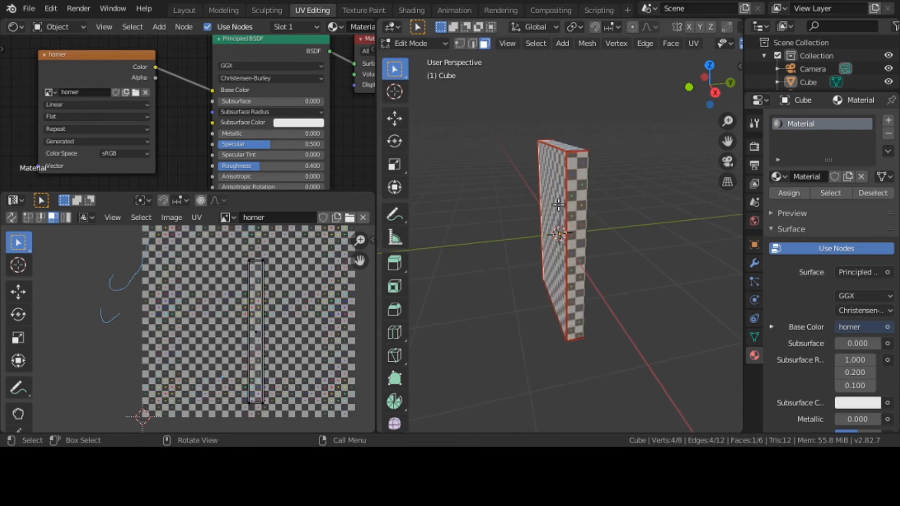
{"action": "middle_click_drag", "start_coordinate": [556, 195], "coordinate": [553, 226]}
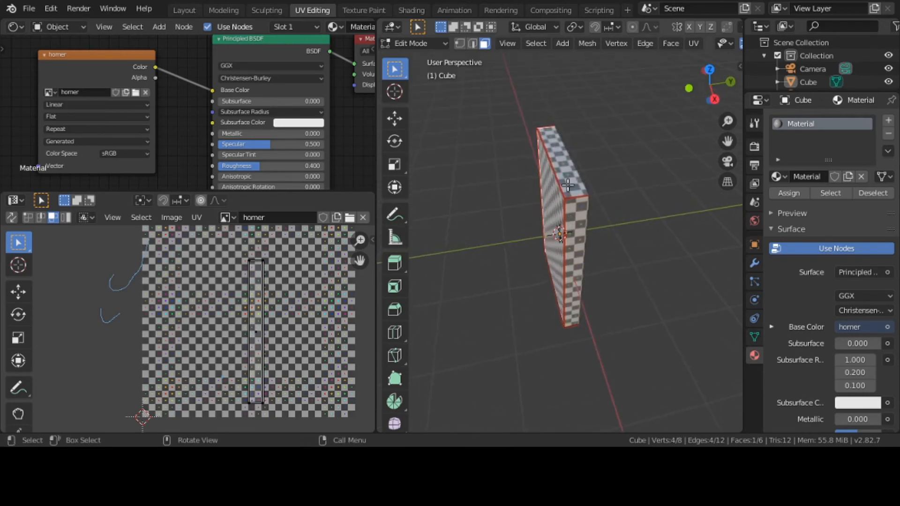
- Select the large side face bordered by seams and move its separate UV island across to the left part of the UV grid
{"action": "left_click", "coordinate": [566, 159]}
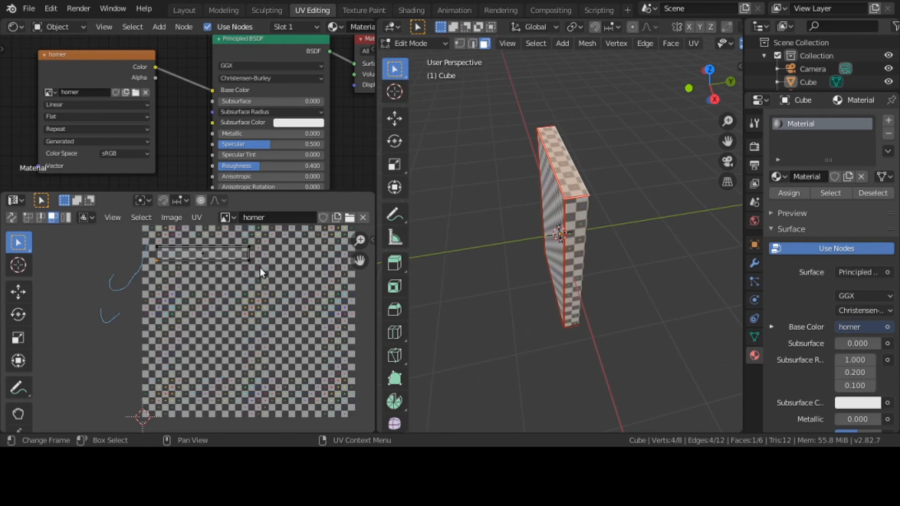
{"action": "left_click", "coordinate": [555, 224]}
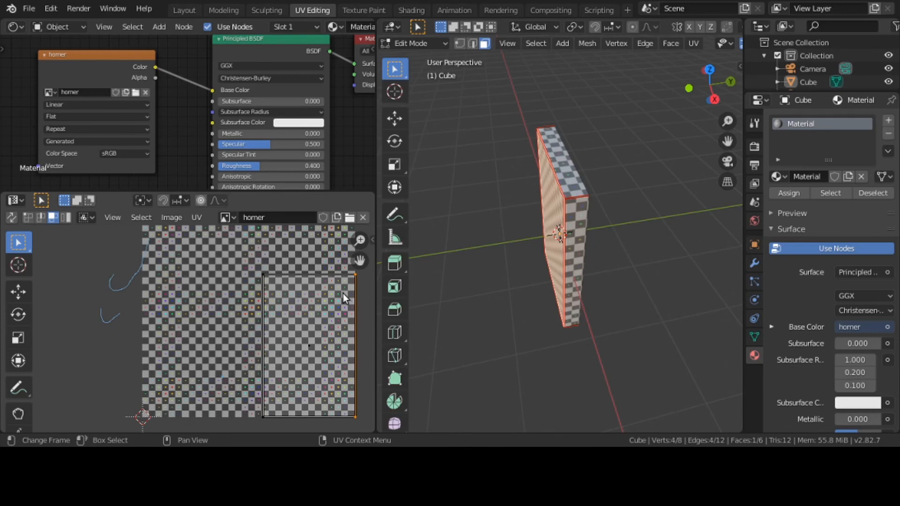
{"action": "key", "text": "g"}
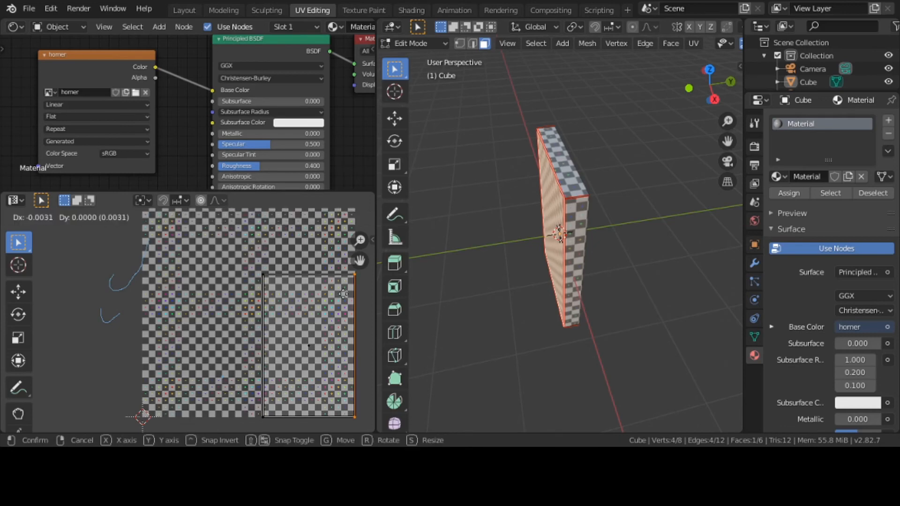
{"action": "left_click", "coordinate": [351, 294]}
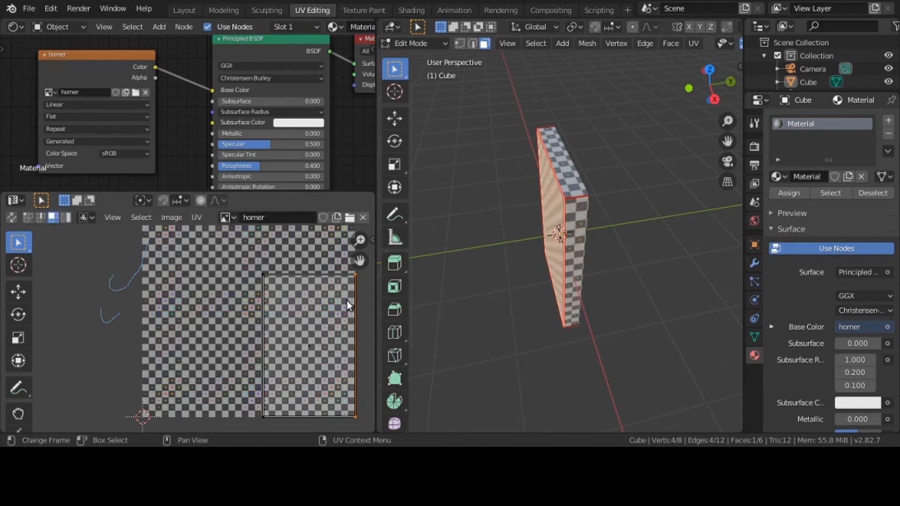
{"action": "left_click", "coordinate": [309, 318]}
{"action": "key", "text": "g"}
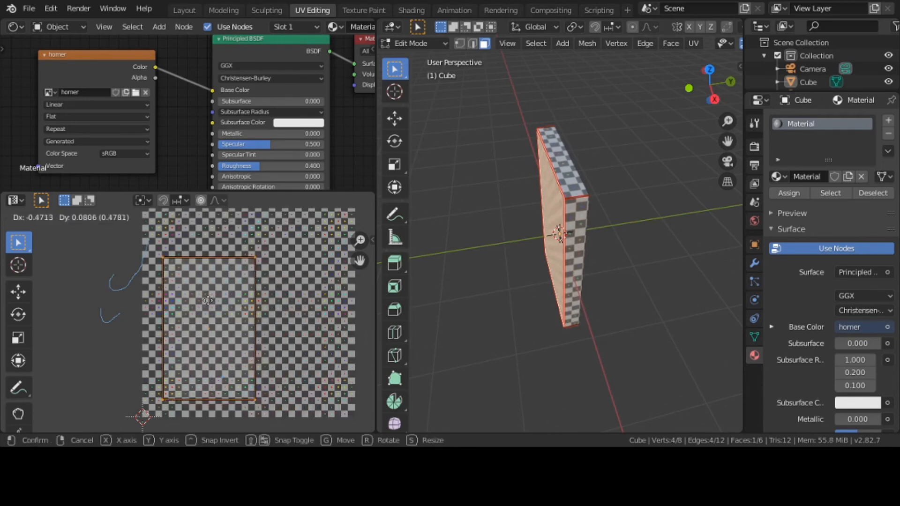
{"action": "left_click", "coordinate": [192, 293]}
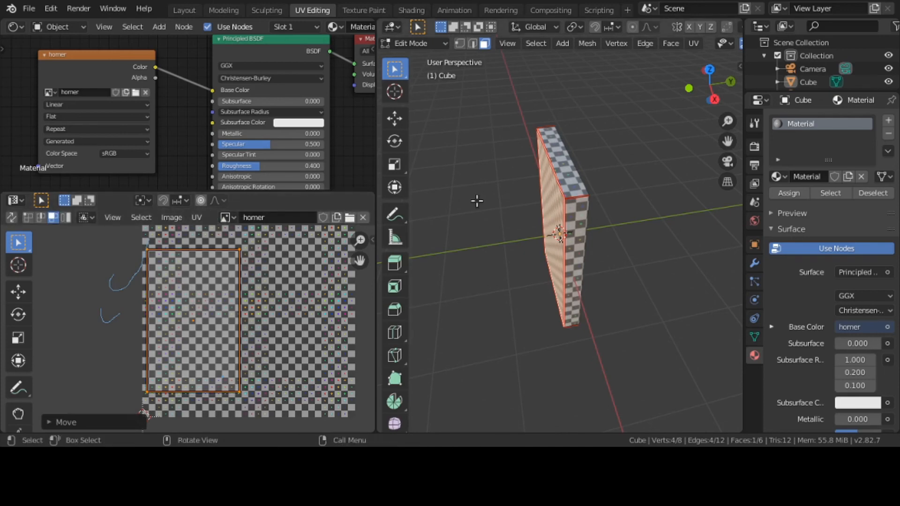
- Add the top face to the selection and move the large side face's UV island directly beneath the top face's strip
{"action": "left_click", "coordinate": [573, 175], "text": "shift"}
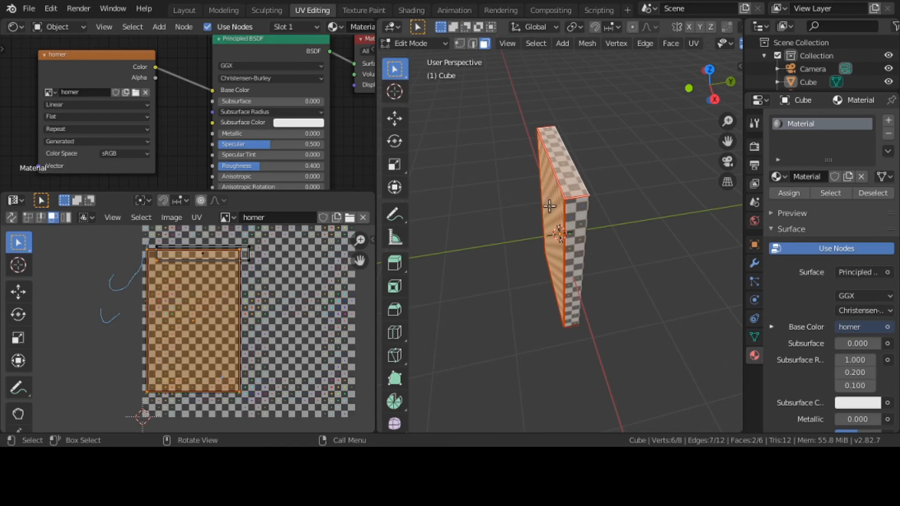
{"action": "left_click", "coordinate": [188, 294], "text": "shift"}
{"action": "key", "text": "g"}
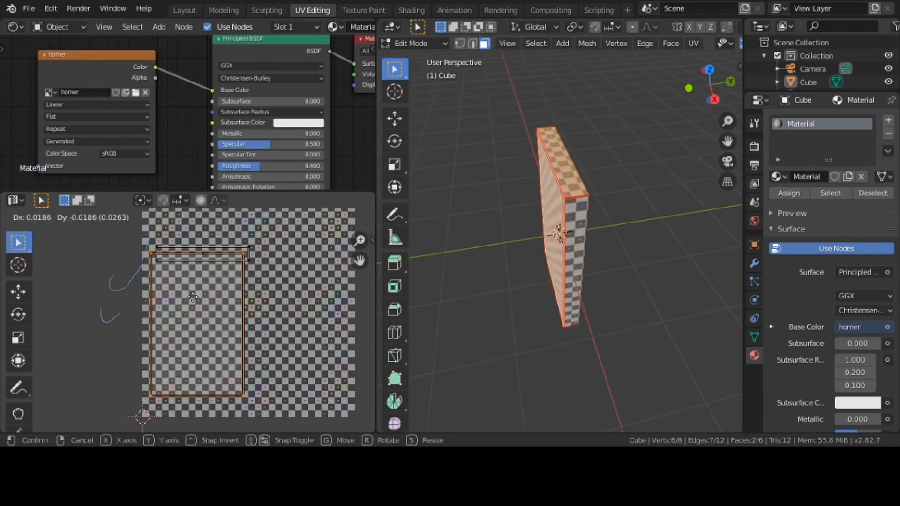
{"action": "left_click", "coordinate": [200, 306]}
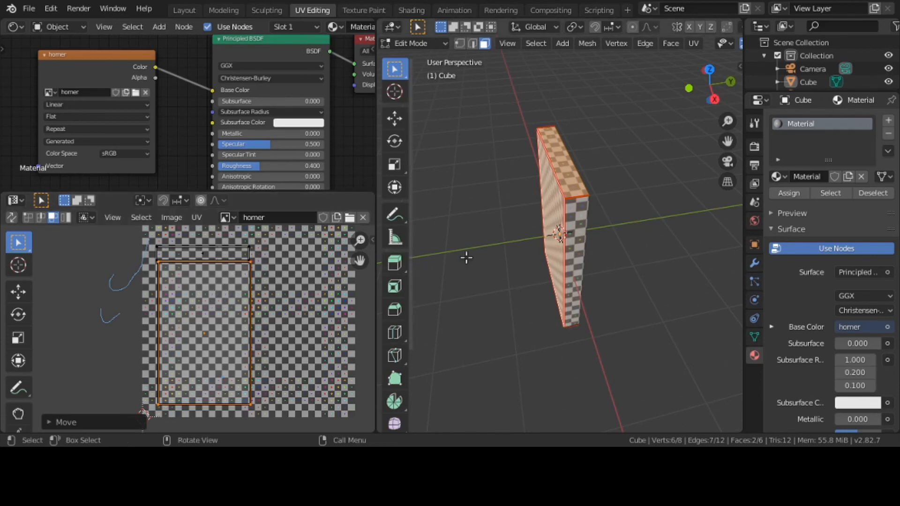
- Select the large face with its adjoining narrow side and move the narrow side's UV island to the large island's right edge
{"action": "left_click", "coordinate": [498, 257]}
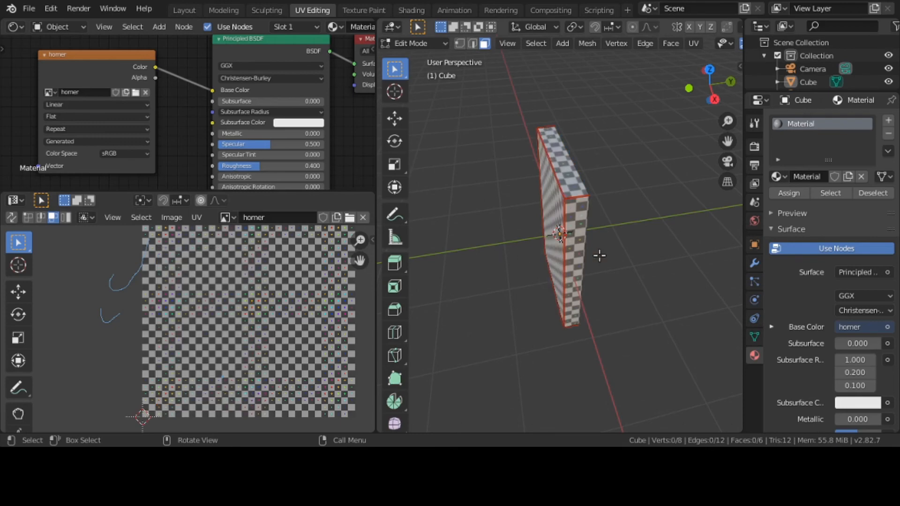
{"action": "left_click", "coordinate": [575, 252]}
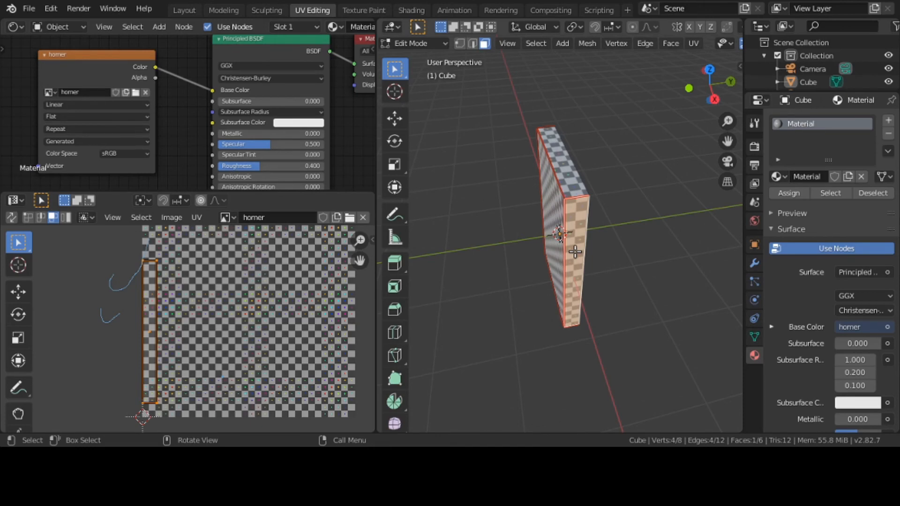
{"action": "left_click", "coordinate": [545, 212]}
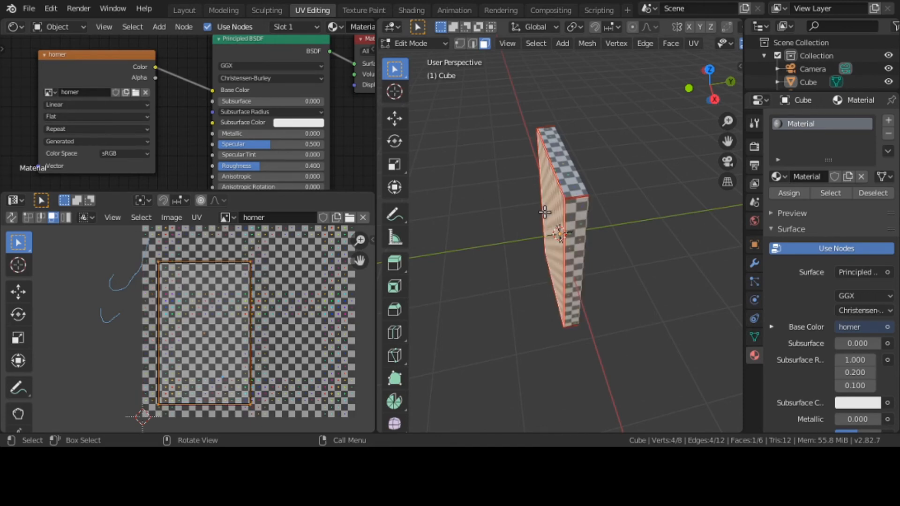
{"action": "left_click", "coordinate": [580, 230], "text": "shift"}
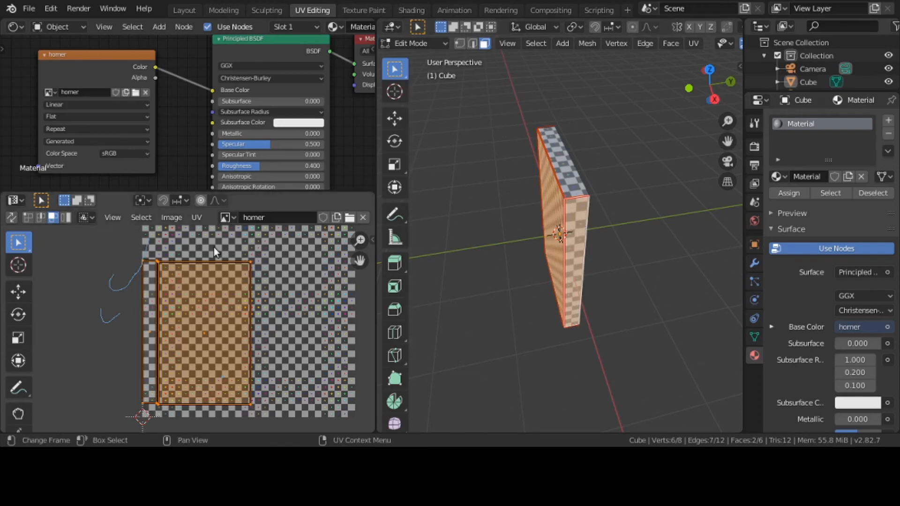
{"action": "left_click", "coordinate": [151, 318]}
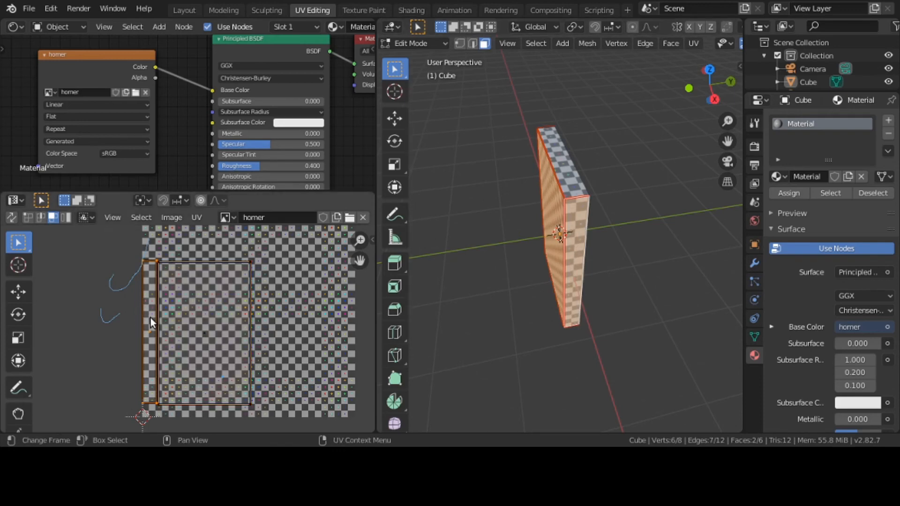
{"action": "key", "text": "g"}
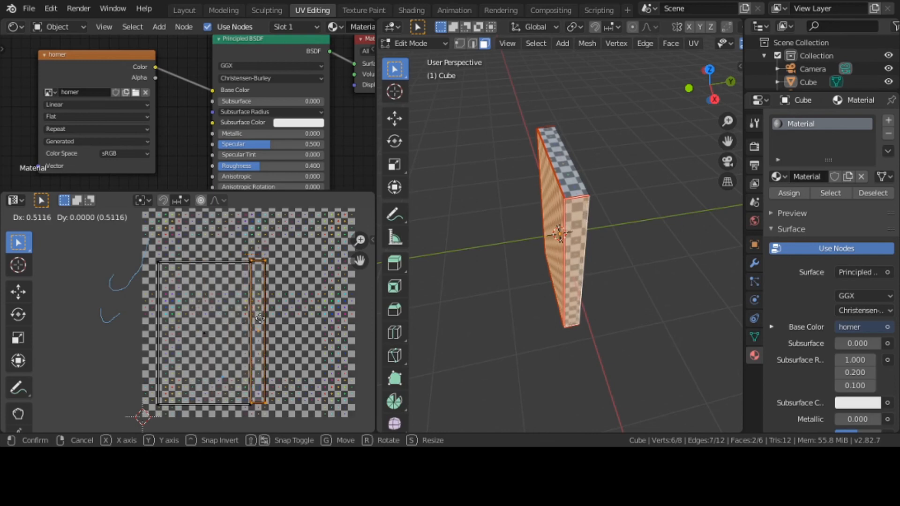
{"action": "left_click", "coordinate": [260, 319]}
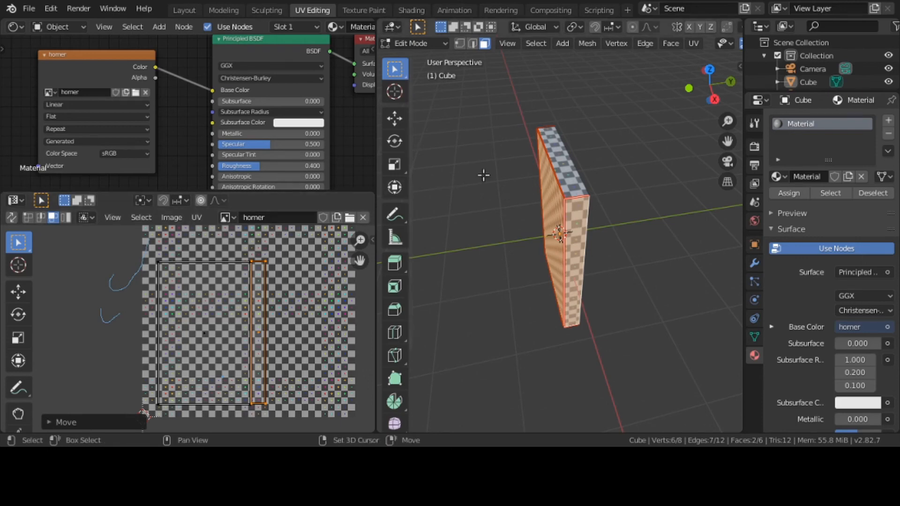
- Examine how the top and bottom faces' UV strips line up with the large face's island
{"action": "left_click", "coordinate": [563, 165], "text": "shift"}
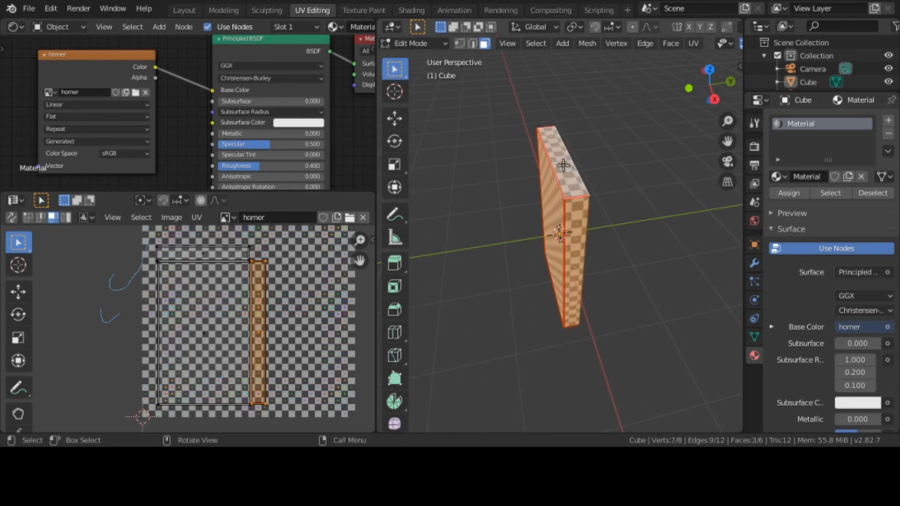
{"action": "left_click", "coordinate": [544, 218]}
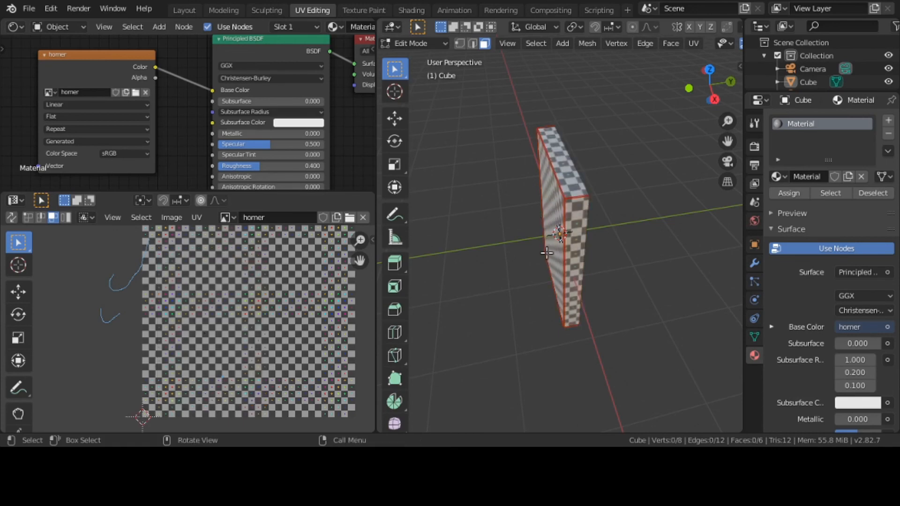
{"action": "middle_click_drag", "start_coordinate": [547, 253], "coordinate": [572, 287]}
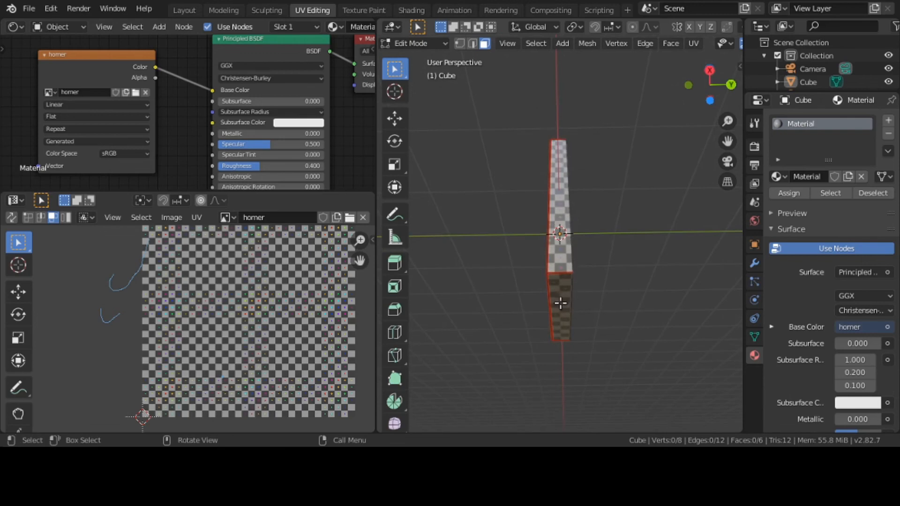
{"action": "left_click", "coordinate": [560, 303]}
{"action": "middle_click_drag", "start_coordinate": [557, 264], "coordinate": [564, 307]}
{"action": "left_click", "coordinate": [556, 278], "text": "shift"}
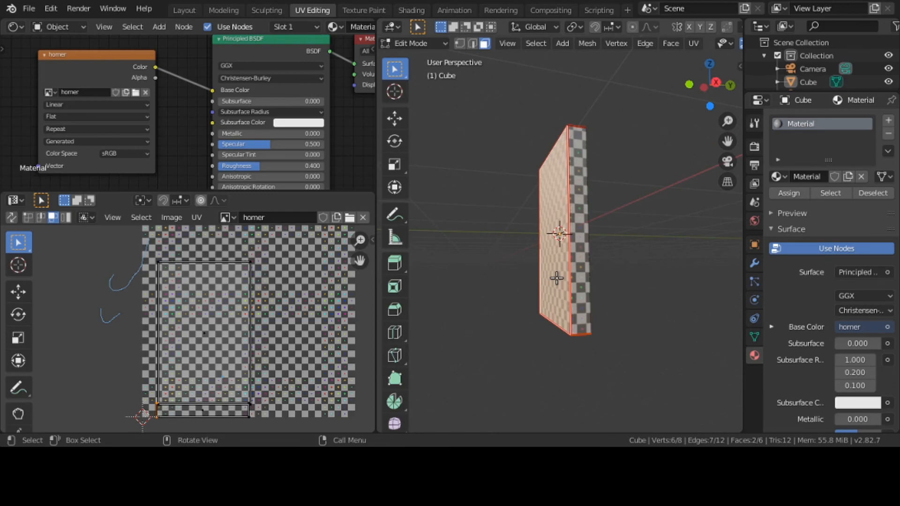
{"action": "left_click", "coordinate": [526, 295]}
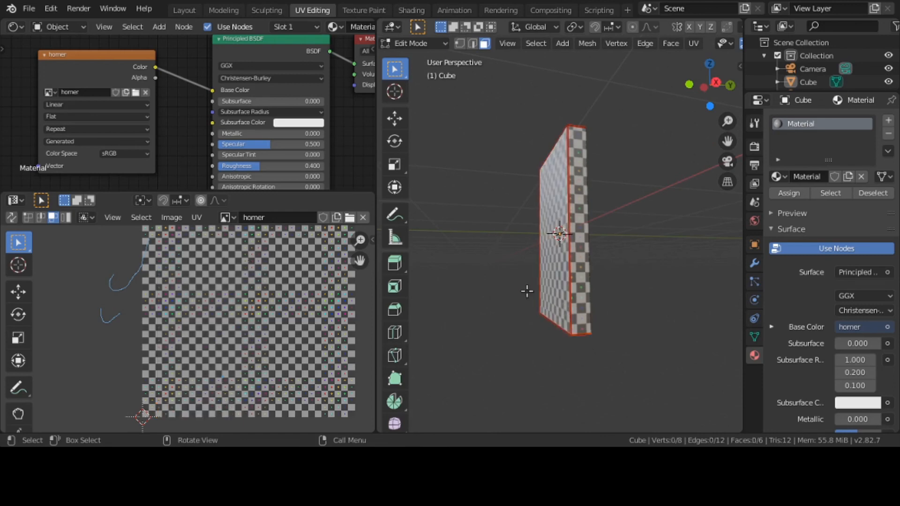
- Select both large faces and move the opposite large face's UV island to the right half of the grid, beside the first large island
{"action": "middle_click_drag", "start_coordinate": [527, 295], "coordinate": [510, 284]}
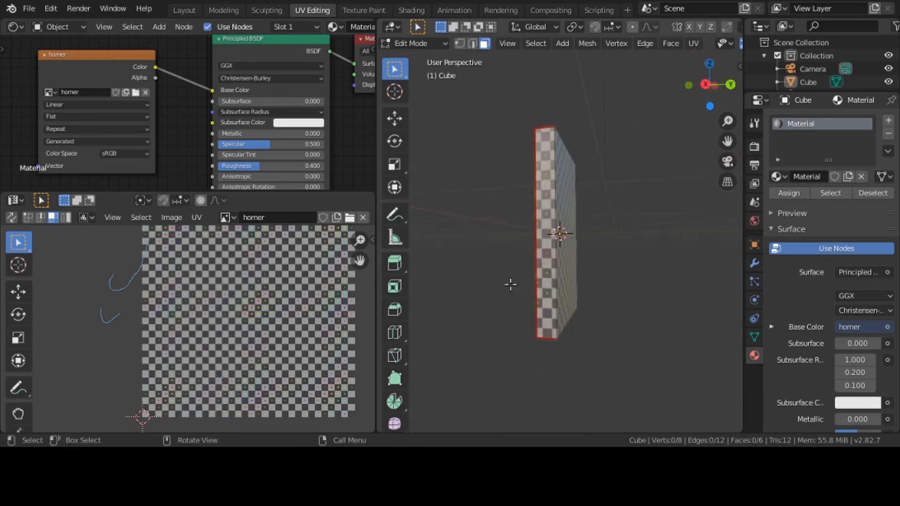
{"action": "left_click", "coordinate": [568, 218]}
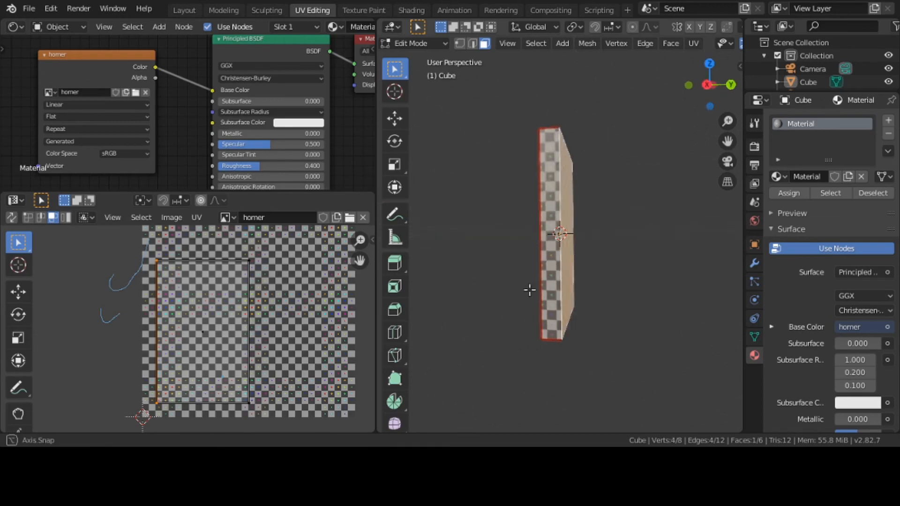
{"action": "middle_click_drag", "start_coordinate": [528, 291], "coordinate": [530, 243]}
{"action": "left_click", "coordinate": [566, 240]}
{"action": "left_click", "coordinate": [571, 210], "text": "shift"}
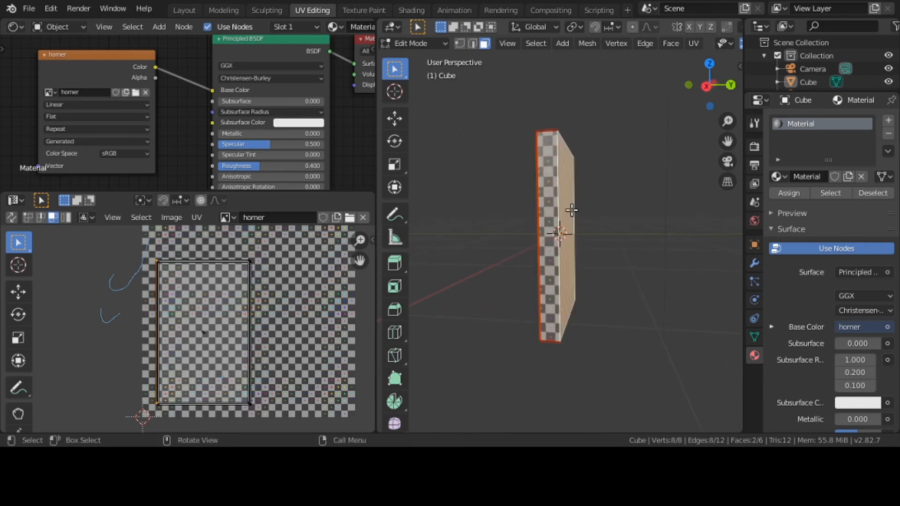
{"action": "key", "text": "g"}
{"action": "left_click", "coordinate": [231, 287]}
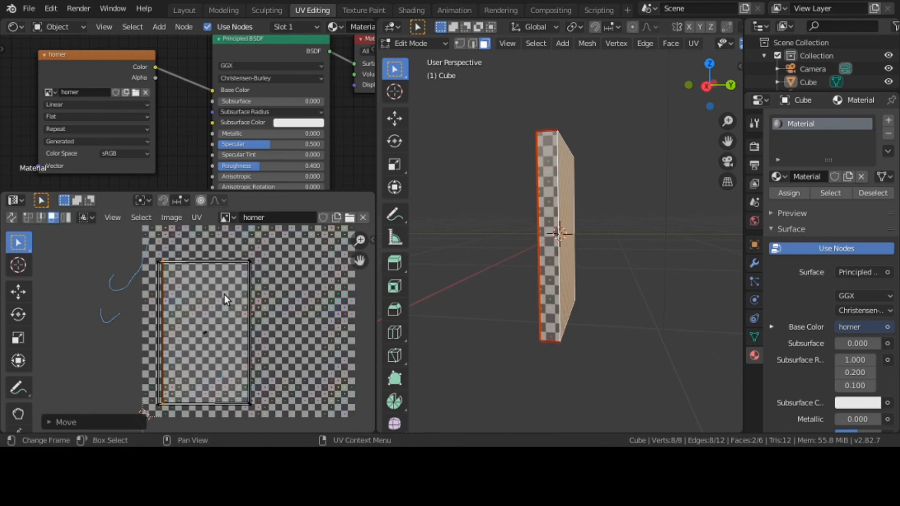
{"action": "key", "text": "alt+a"}
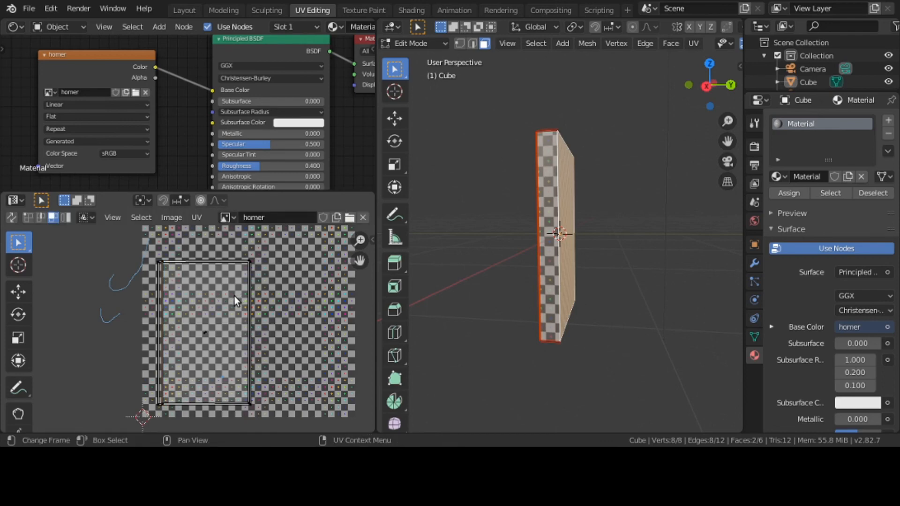
{"action": "key", "text": "a"}
{"action": "key", "text": "g"}
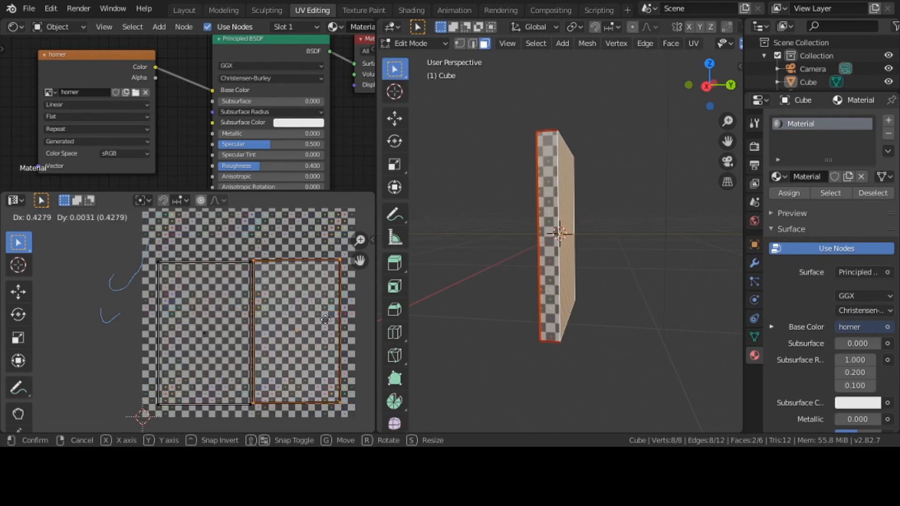
{"action": "left_click", "coordinate": [326, 320]}
- Examine where the bottom face, both large faces and the repositioned narrow side lie in the UV layout
{"action": "middle_click_drag", "start_coordinate": [456, 275], "coordinate": [472, 205]}
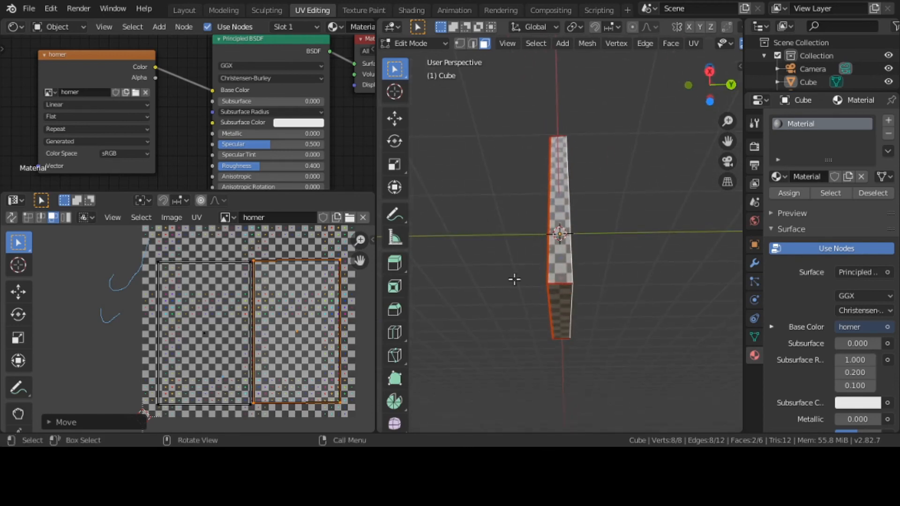
{"action": "left_click", "coordinate": [559, 300]}
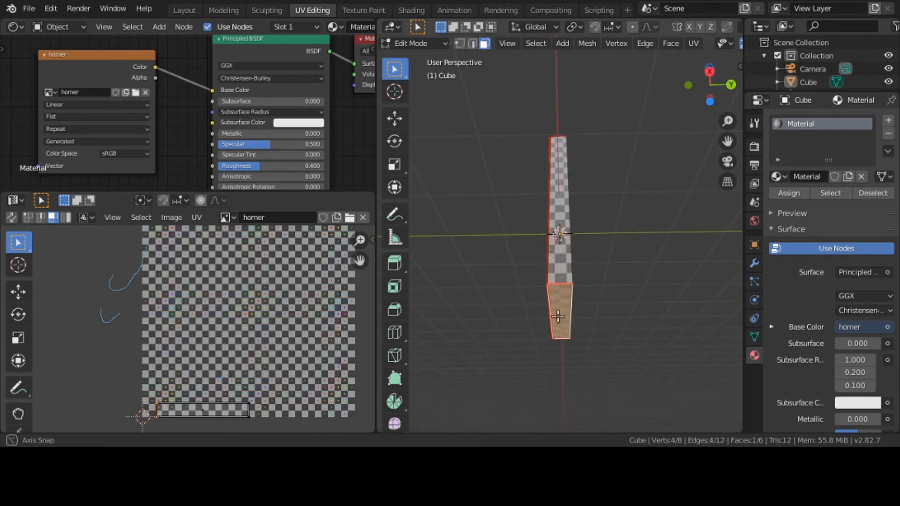
{"action": "middle_click_drag", "start_coordinate": [559, 300], "coordinate": [555, 342]}
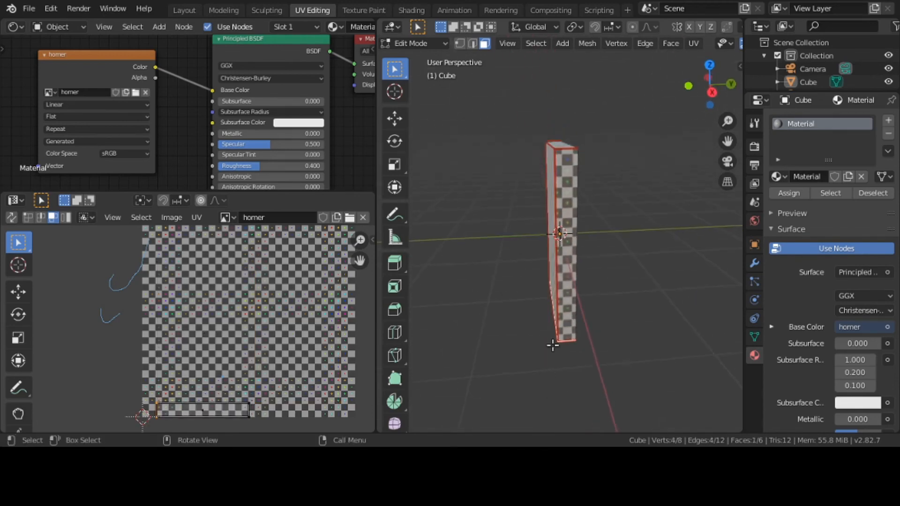
{"action": "left_click", "coordinate": [547, 244]}
{"action": "middle_click_drag", "start_coordinate": [556, 235], "coordinate": [447, 212]}
{"action": "left_click", "coordinate": [558, 212]}
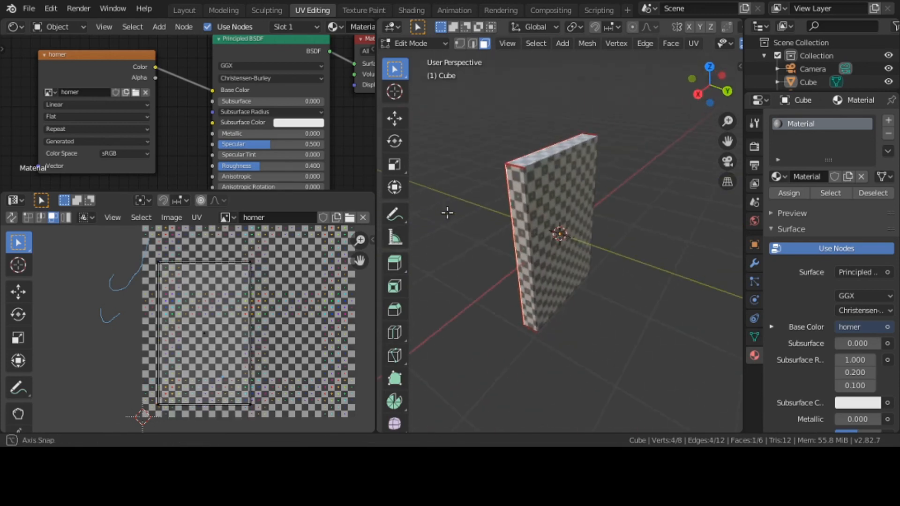
{"action": "left_click", "coordinate": [559, 210]}
{"action": "middle_click_drag", "start_coordinate": [559, 211], "coordinate": [612, 212]}
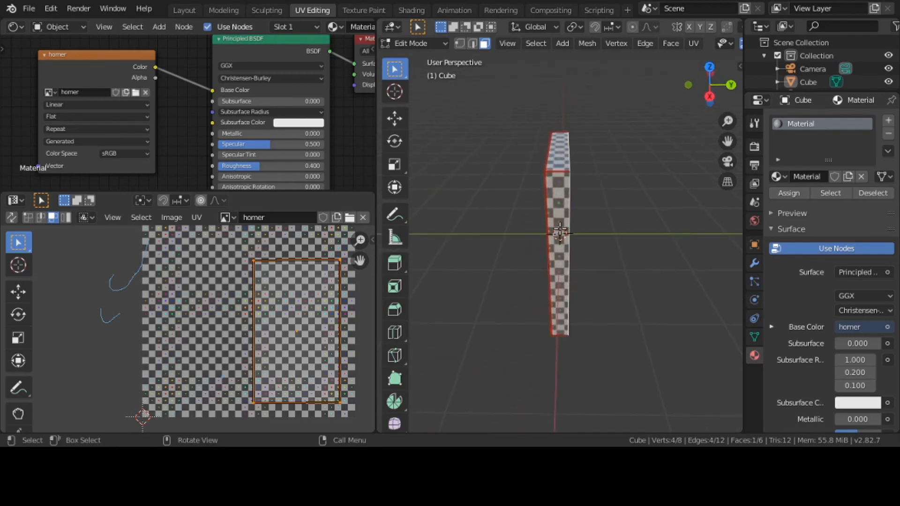
{"action": "left_click", "coordinate": [560, 232]}
{"action": "middle_click_drag", "start_coordinate": [560, 232], "coordinate": [500, 217]}
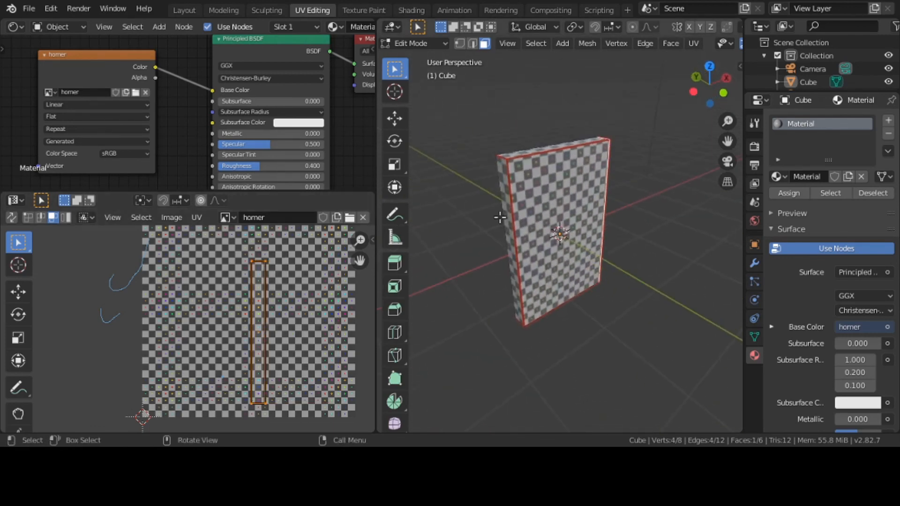
- Select the other narrow side with the large face and move its UV island along X to the large island's left edge
{"action": "left_click", "coordinate": [509, 215]}
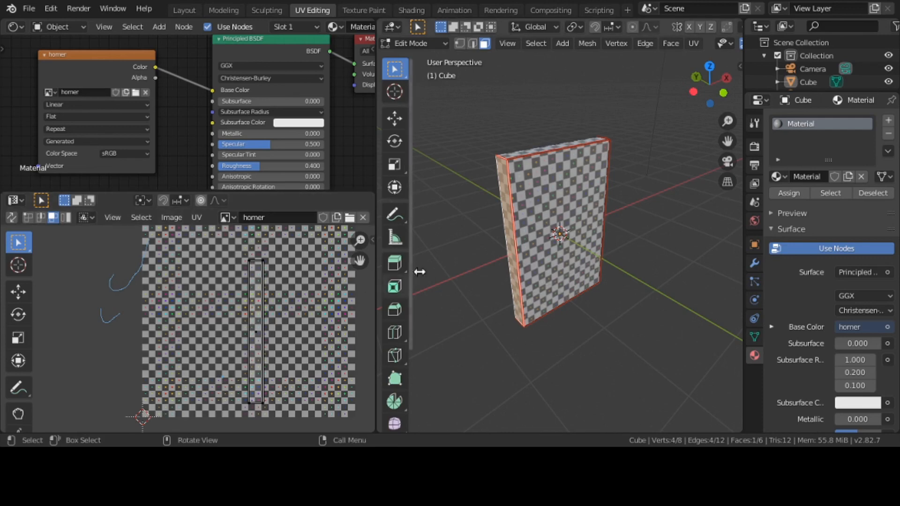
{"action": "left_click", "coordinate": [538, 230], "text": "shift"}
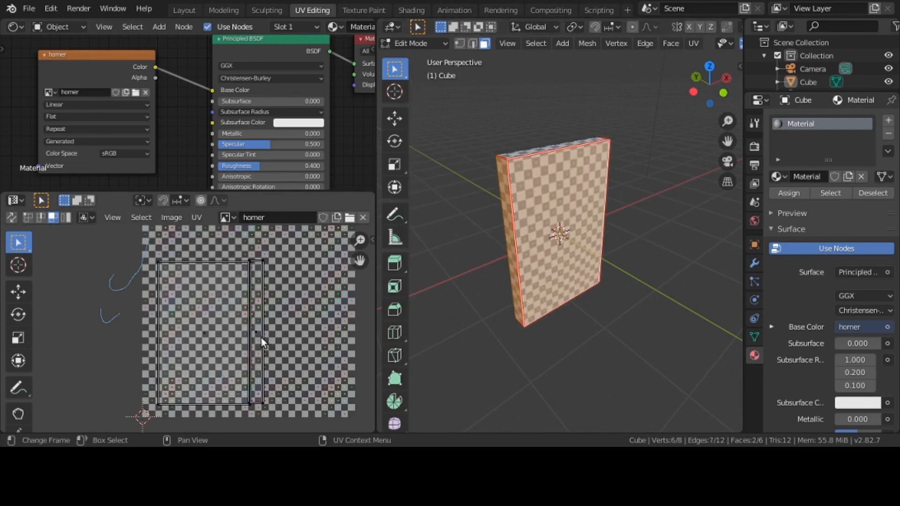
{"action": "left_click", "coordinate": [504, 259]}
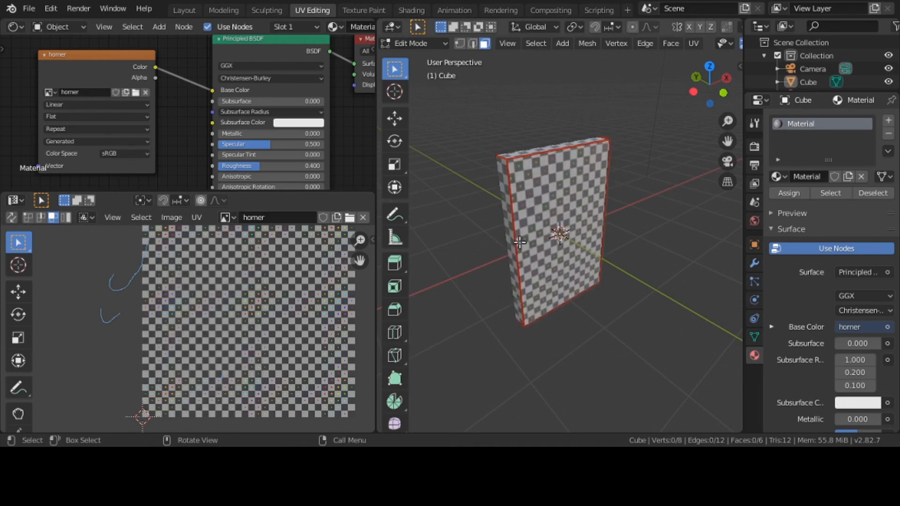
{"action": "left_click", "coordinate": [512, 241]}
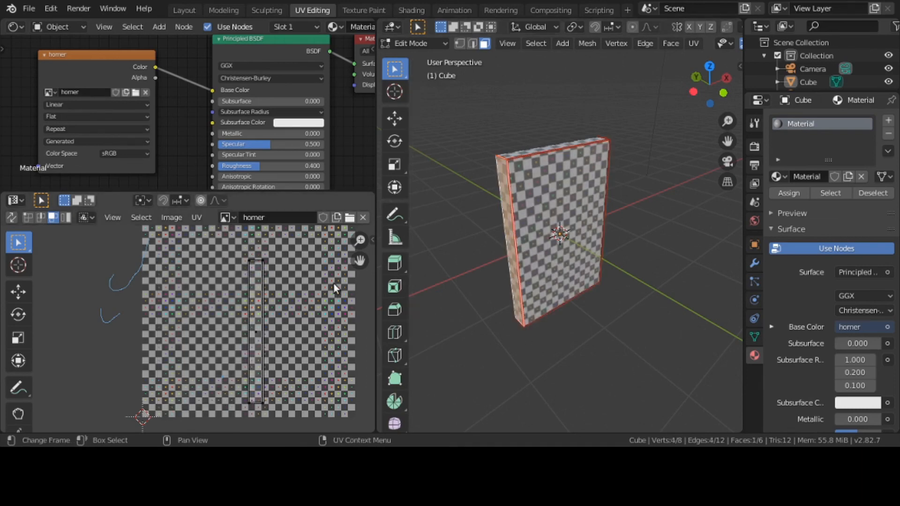
{"action": "left_click", "coordinate": [546, 233], "text": "shift"}
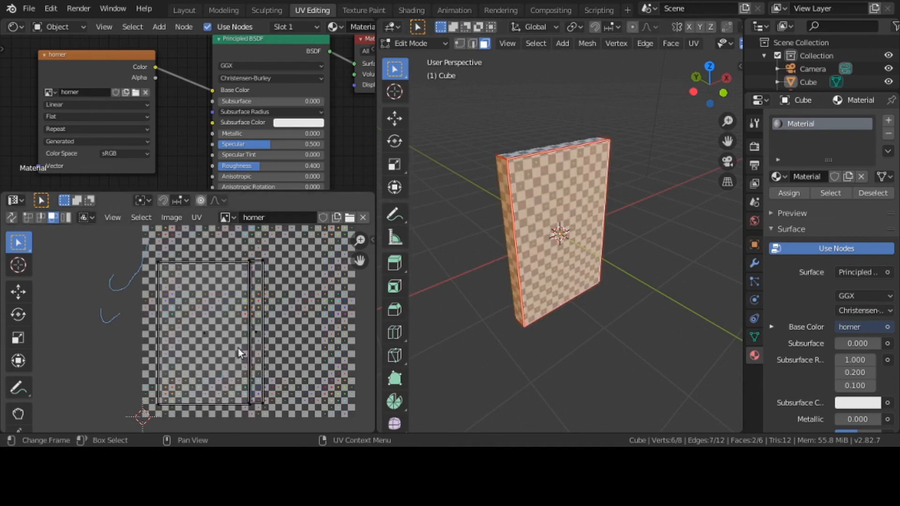
{"action": "left_click", "coordinate": [257, 330]}
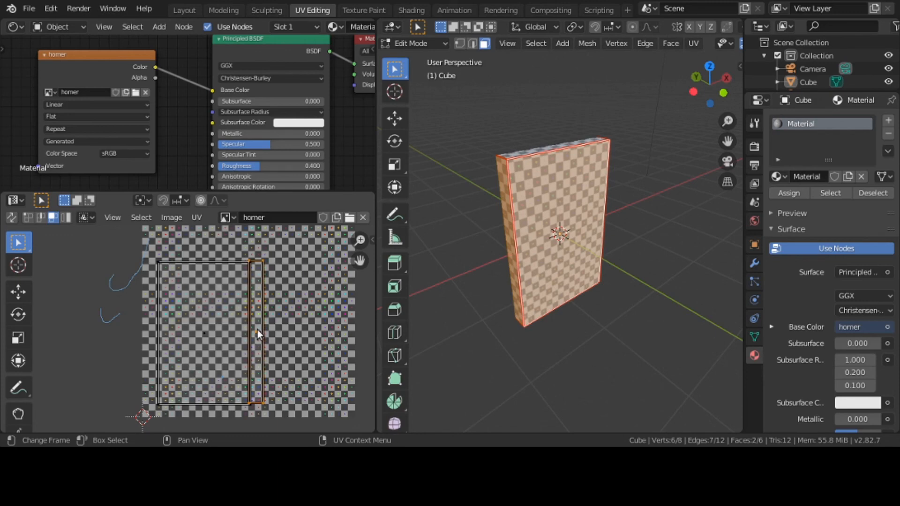
{"action": "key", "text": "g"}
{"action": "key", "text": "x"}
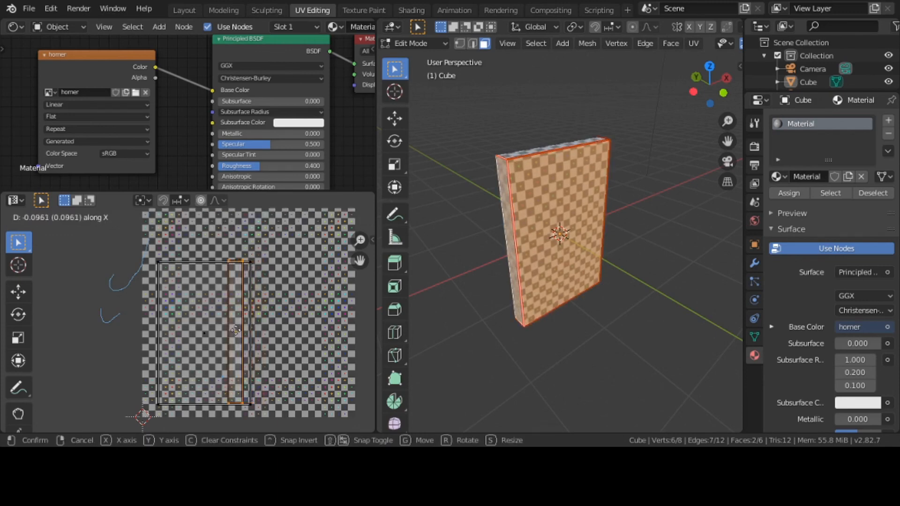
{"action": "left_click", "coordinate": [150, 327]}
{"action": "left_click", "coordinate": [185, 323]}
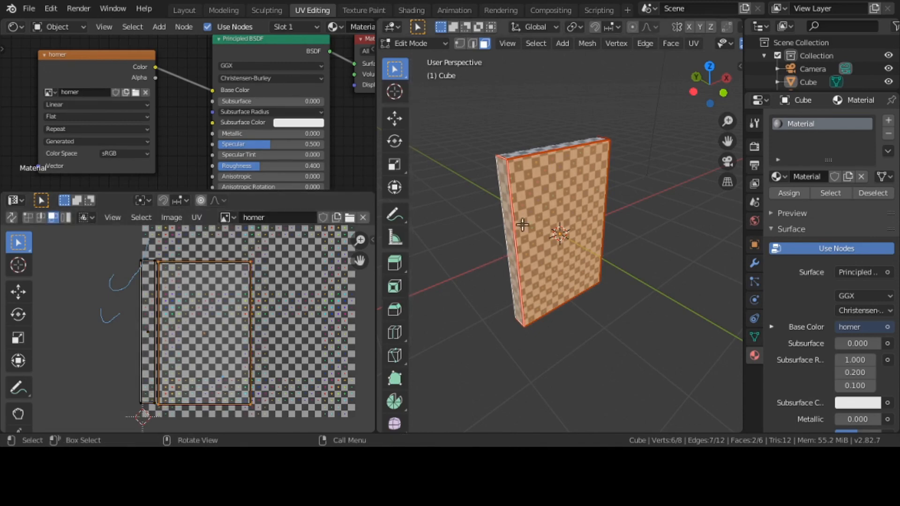
- Examine where the top face, both narrow sides and the bottom face each lie in the UV layout
{"action": "left_click", "coordinate": [514, 130]}
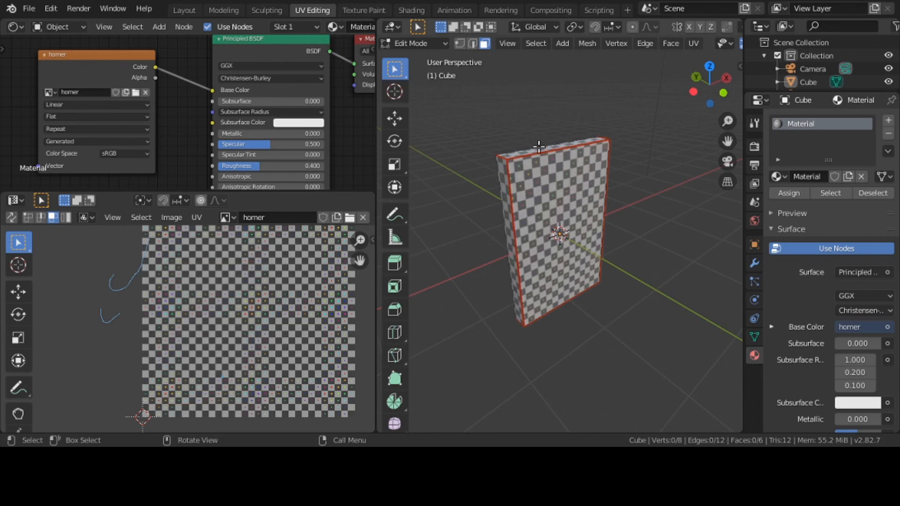
{"action": "middle_click_drag", "start_coordinate": [542, 147], "coordinate": [552, 146]}
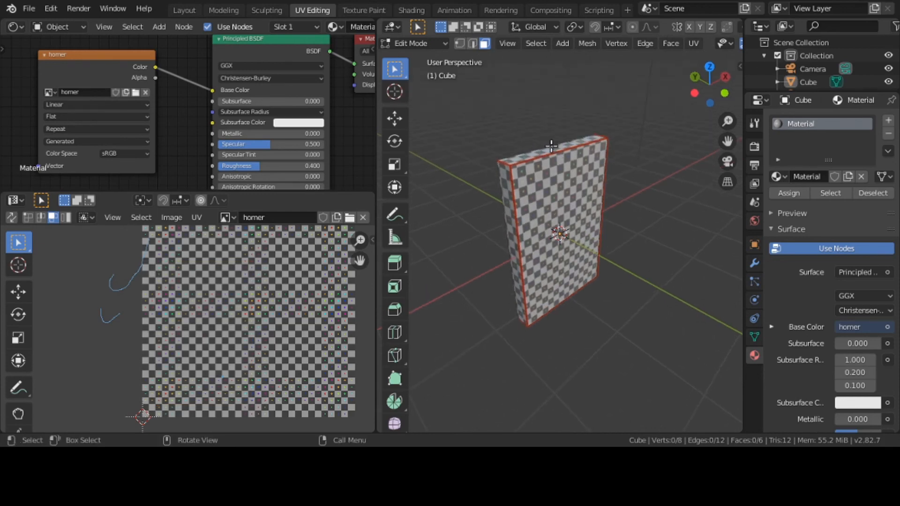
{"action": "left_click", "coordinate": [551, 145]}
{"action": "left_click", "coordinate": [511, 219]}
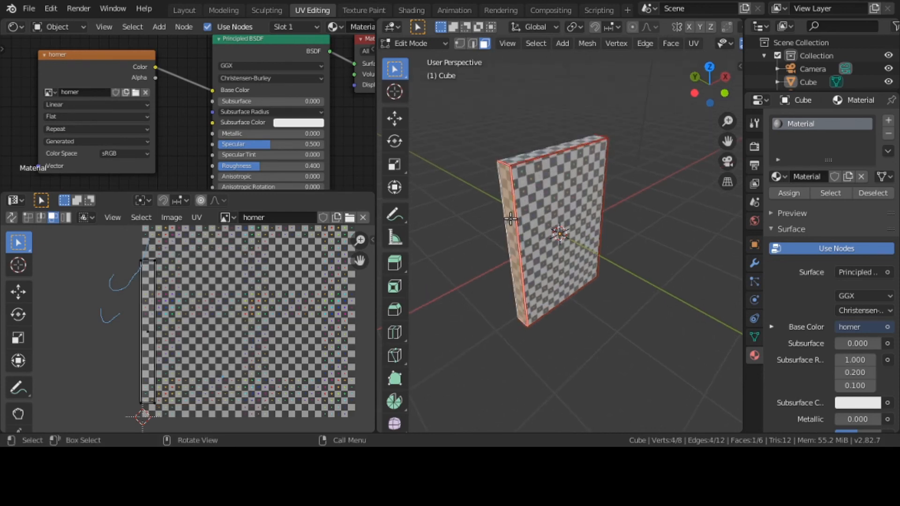
{"action": "middle_click_drag", "start_coordinate": [510, 219], "coordinate": [660, 200]}
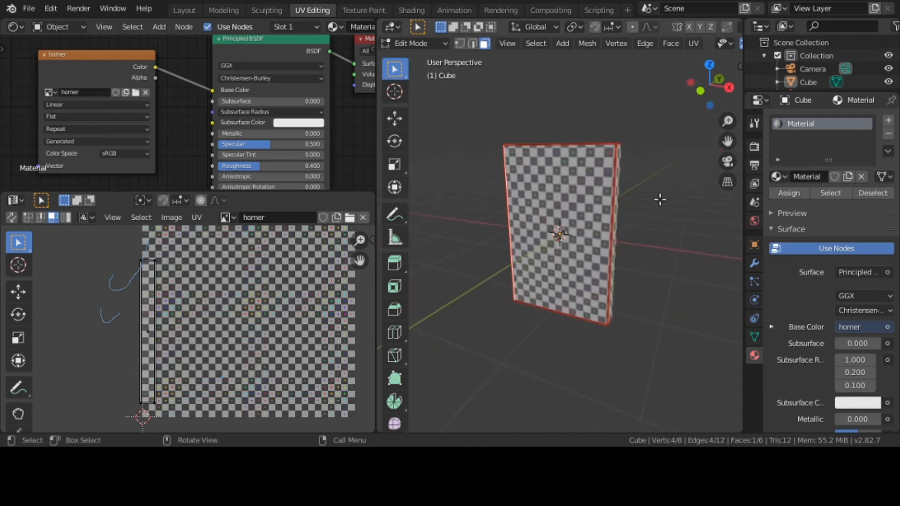
{"action": "left_click", "coordinate": [616, 216]}
{"action": "middle_click_drag", "start_coordinate": [595, 285], "coordinate": [598, 214]}
{"action": "left_click", "coordinate": [595, 301]}
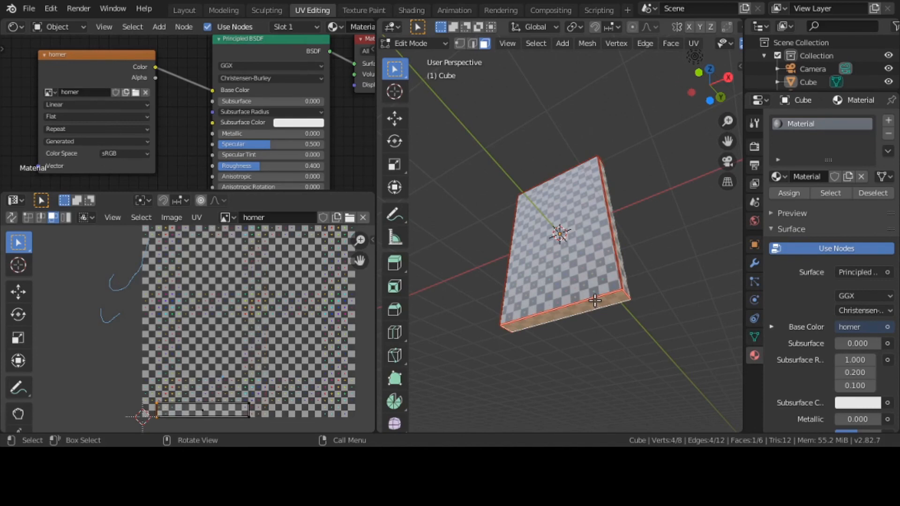
{"action": "middle_click_drag", "start_coordinate": [595, 301], "coordinate": [603, 382]}
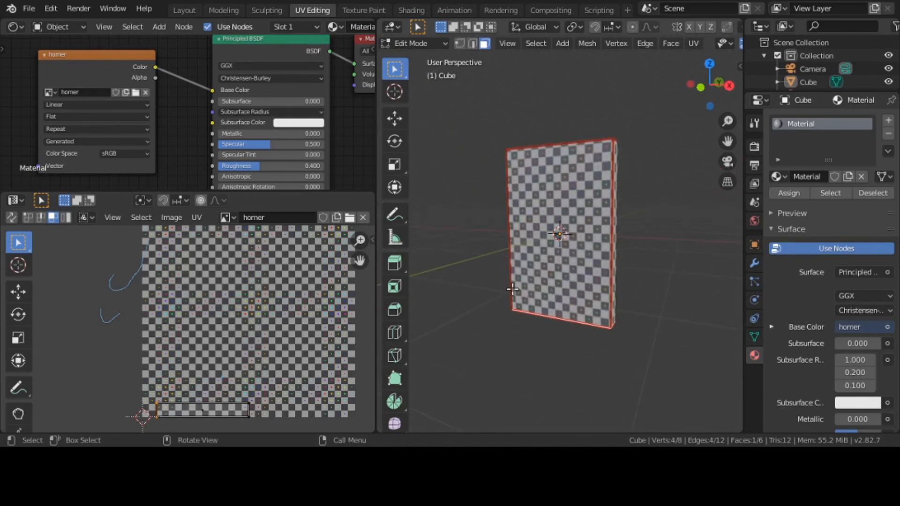
{"action": "middle_click_drag", "start_coordinate": [513, 290], "coordinate": [538, 324]}
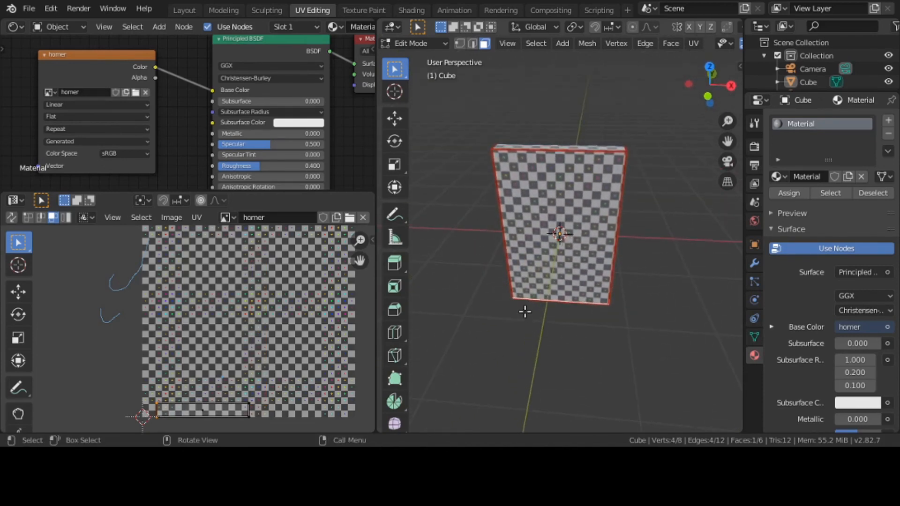
- Select all faces of the cube to display the complete UV layout, and save the file
{"action": "key", "text": "a"}
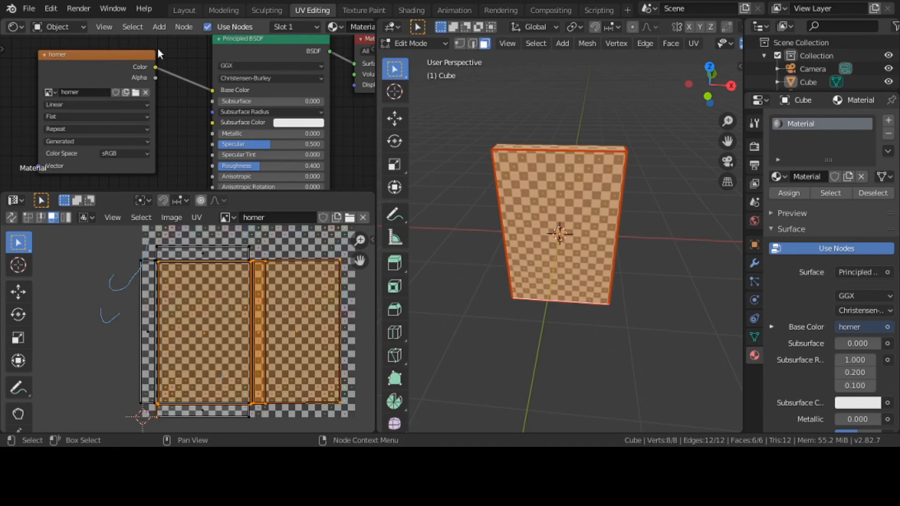
{"action": "left_click", "coordinate": [21, 7]}
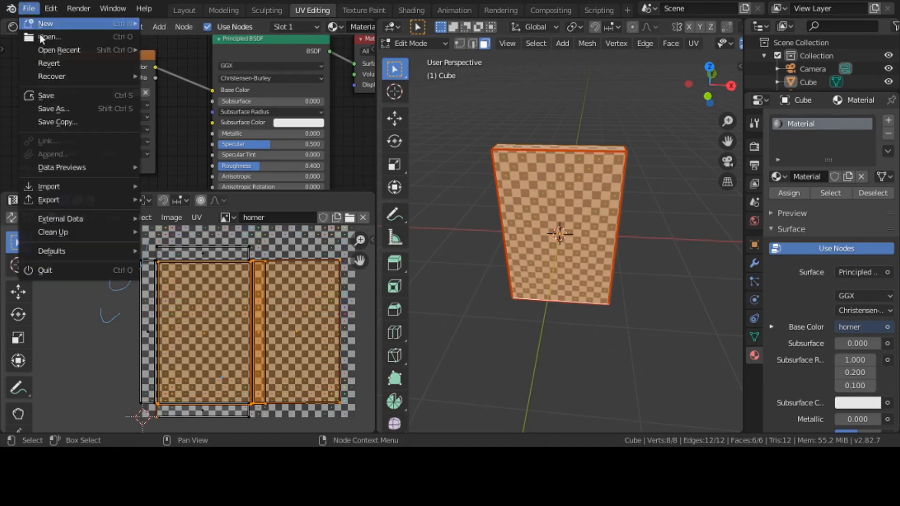
{"action": "left_click", "coordinate": [51, 94]}
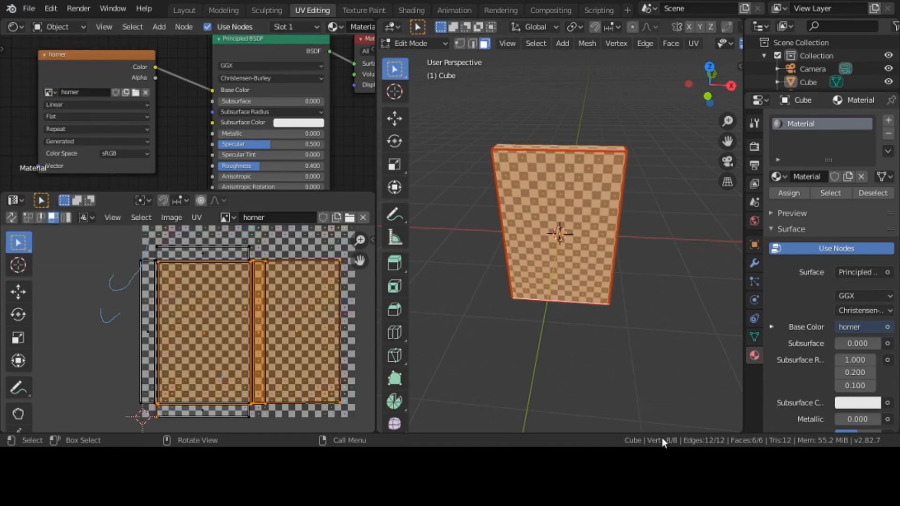